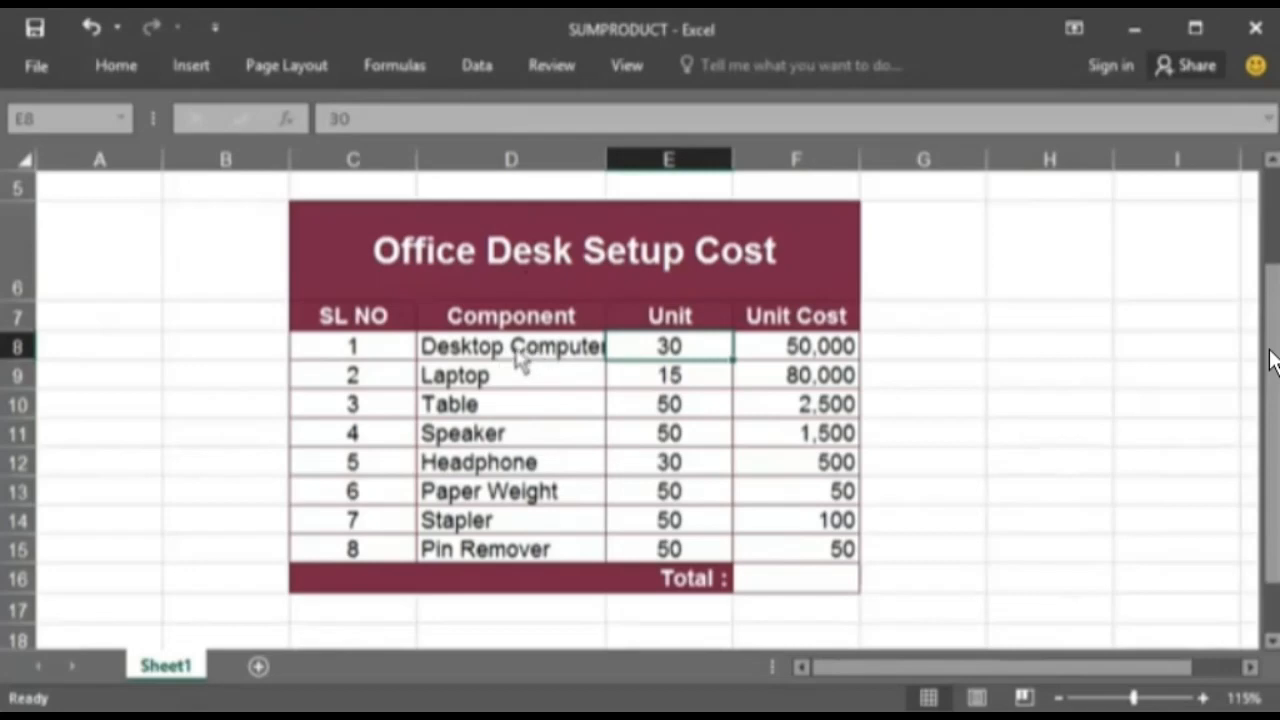
- Examine the Component, Unit and Unit Cost columns, the empty total cell F16 and the blank column G beside the table
drag(515, 352, 526, 449)
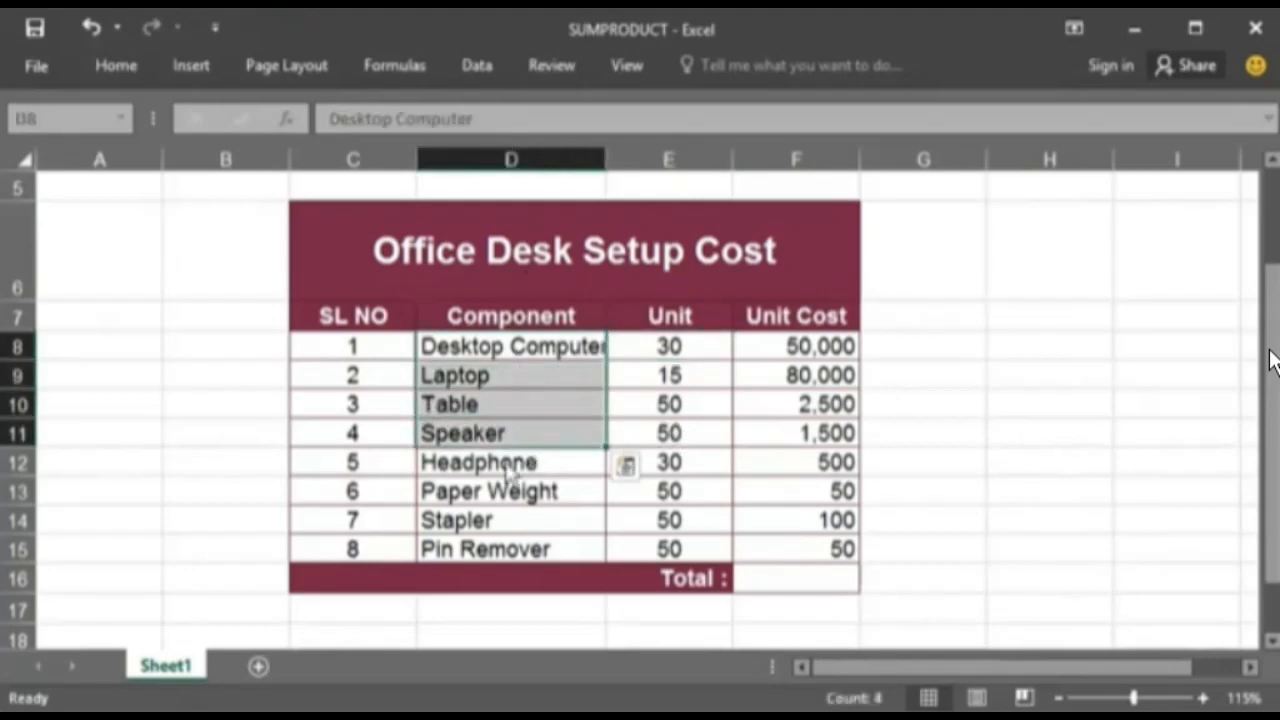
drag(685, 355, 686, 551)
drag(812, 350, 809, 552)
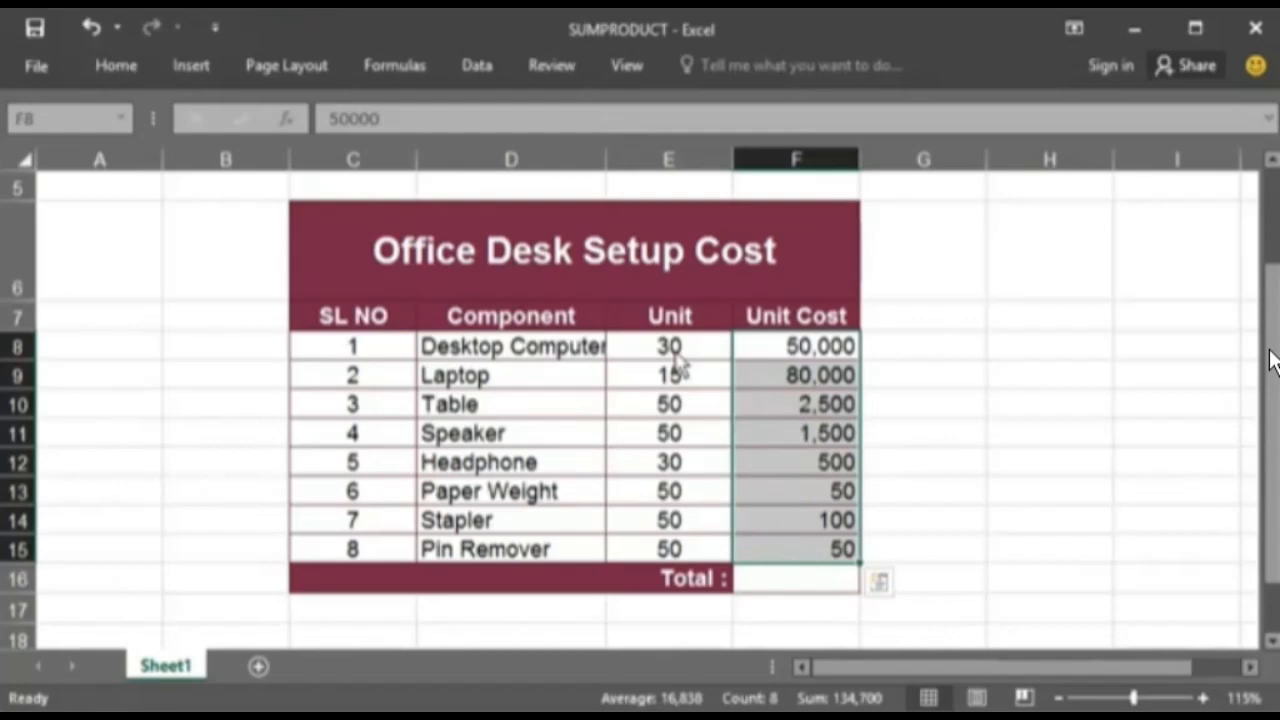
drag(676, 358, 806, 362)
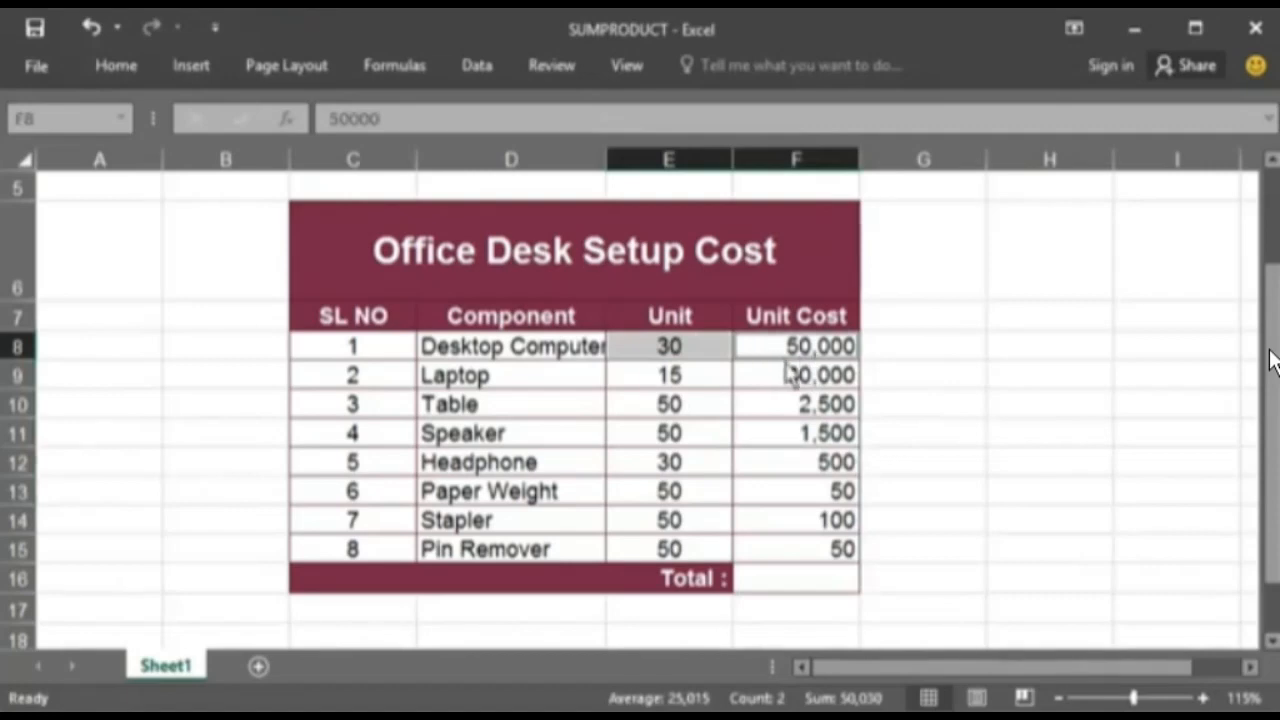
drag(551, 386, 797, 560)
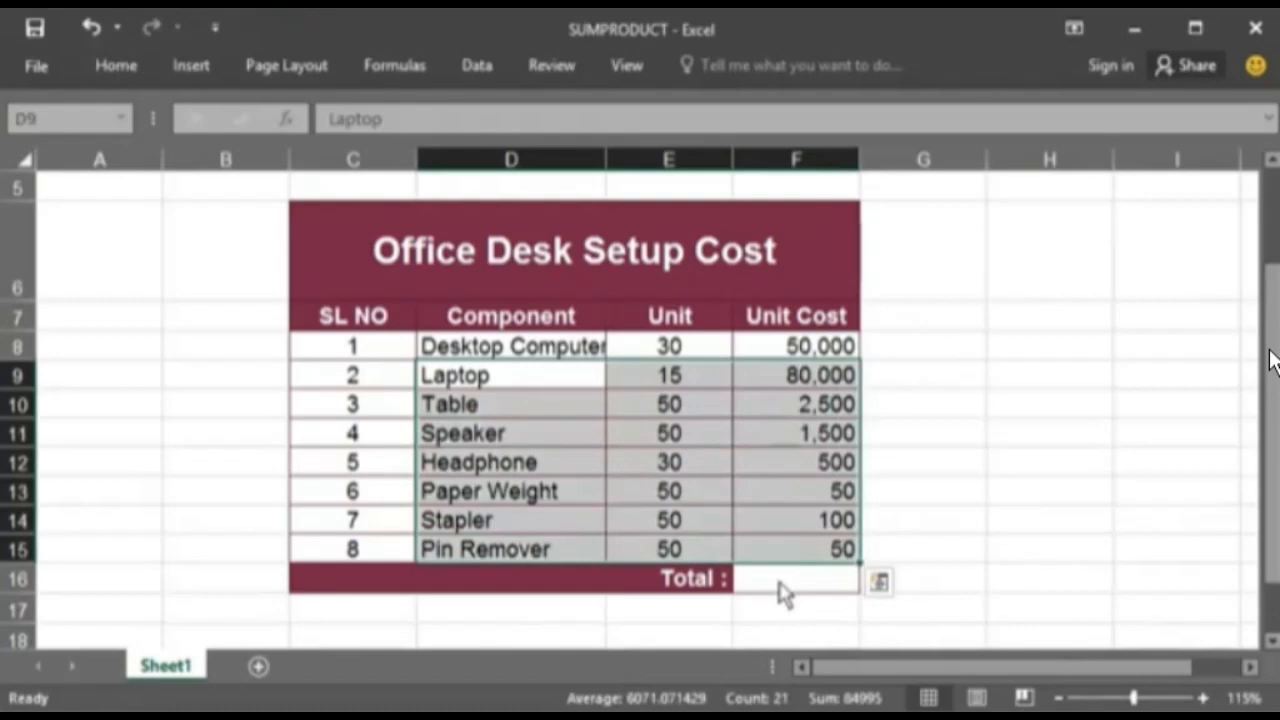
click(780, 592)
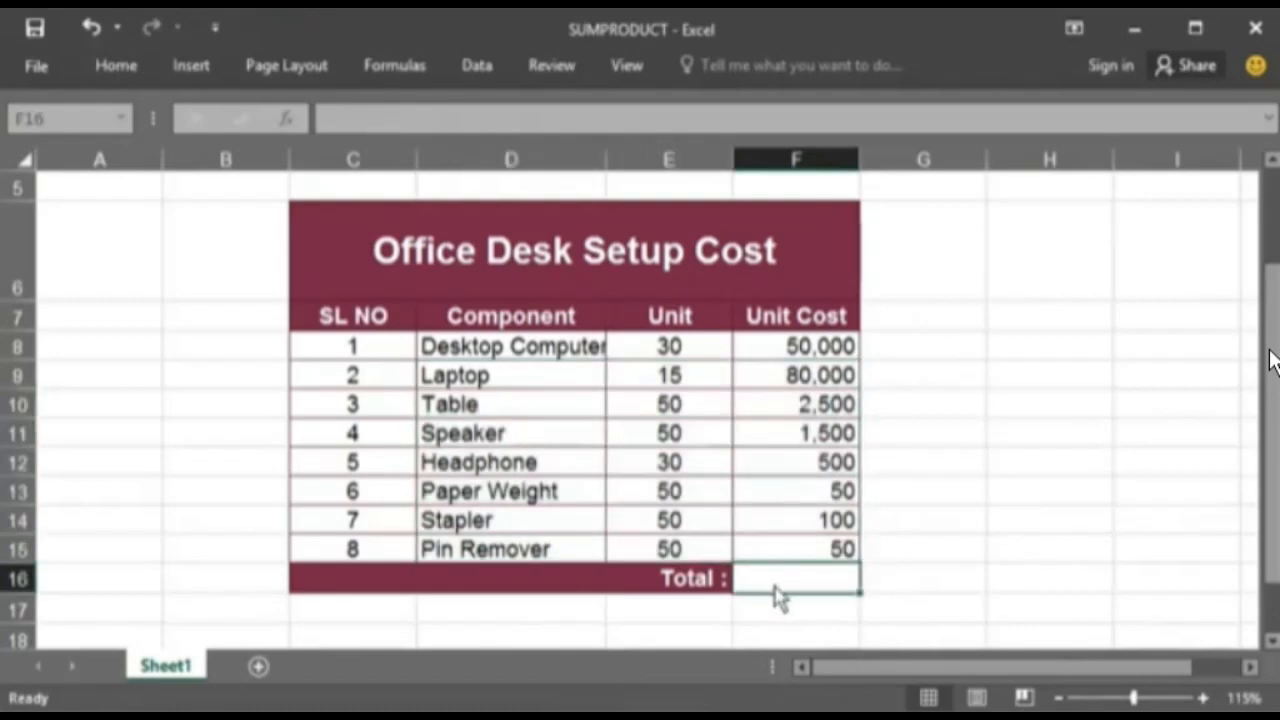
drag(935, 318, 940, 596)
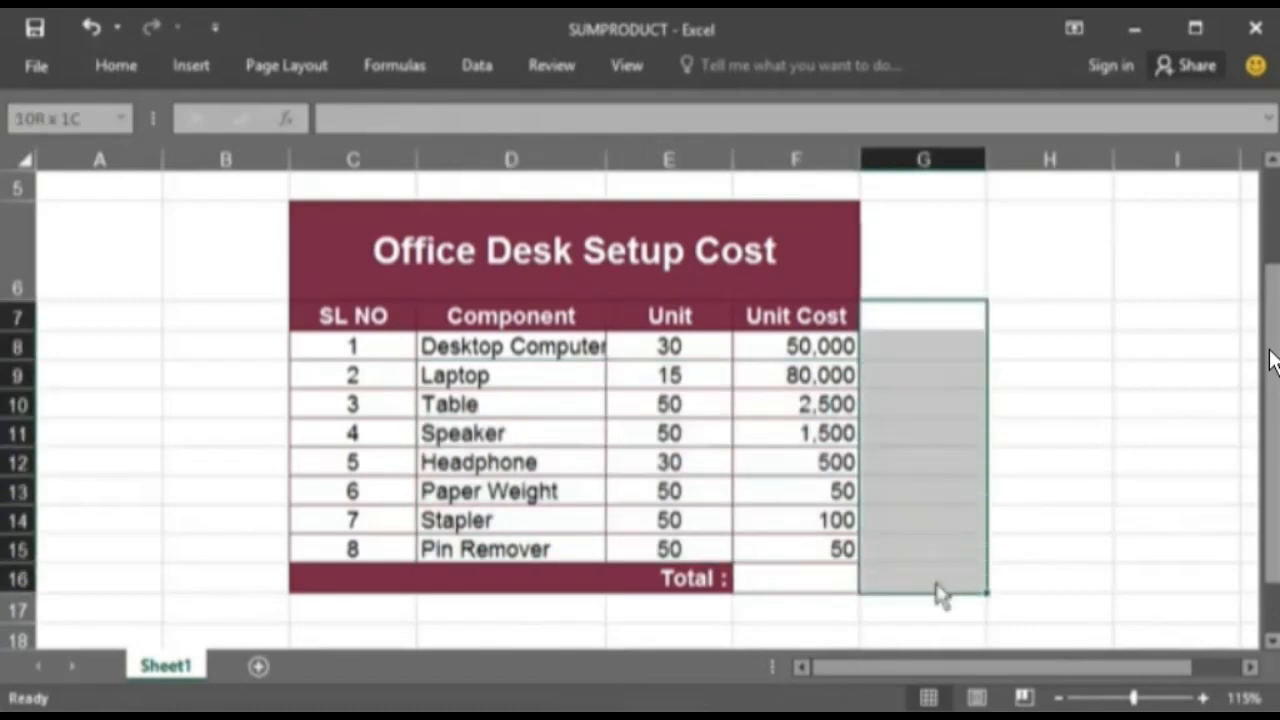
click(778, 590)
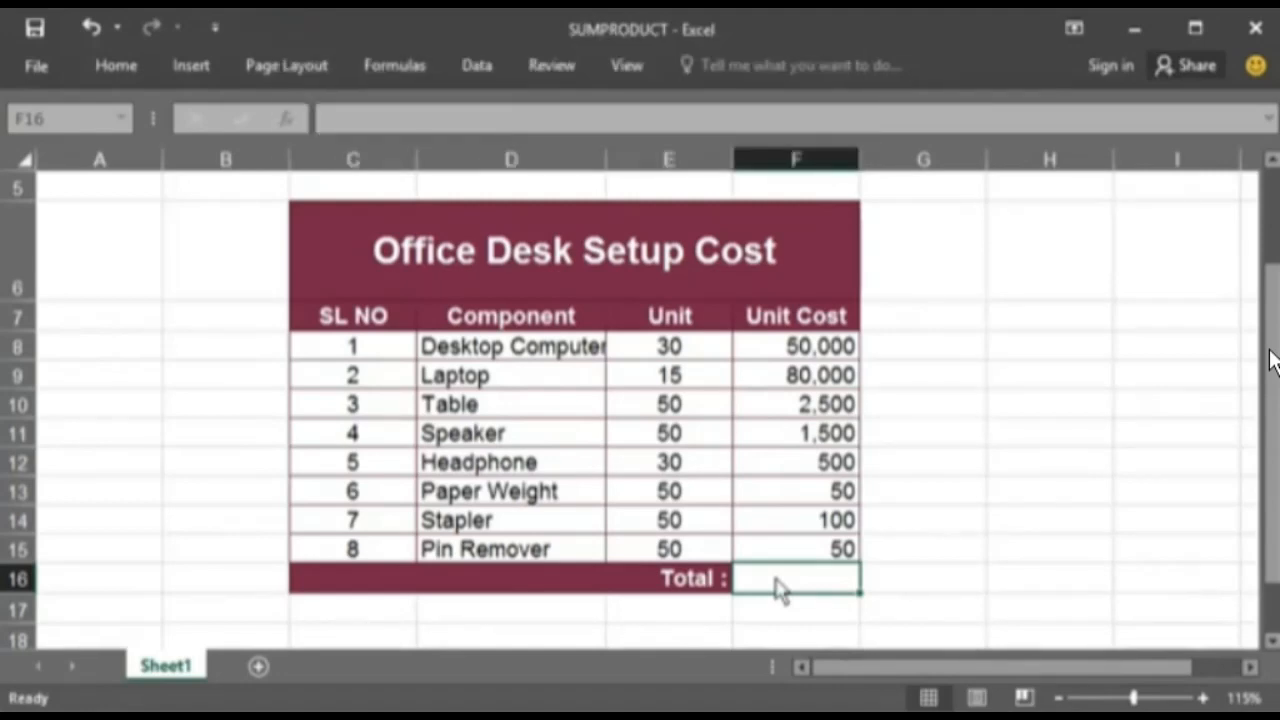
click(914, 350)
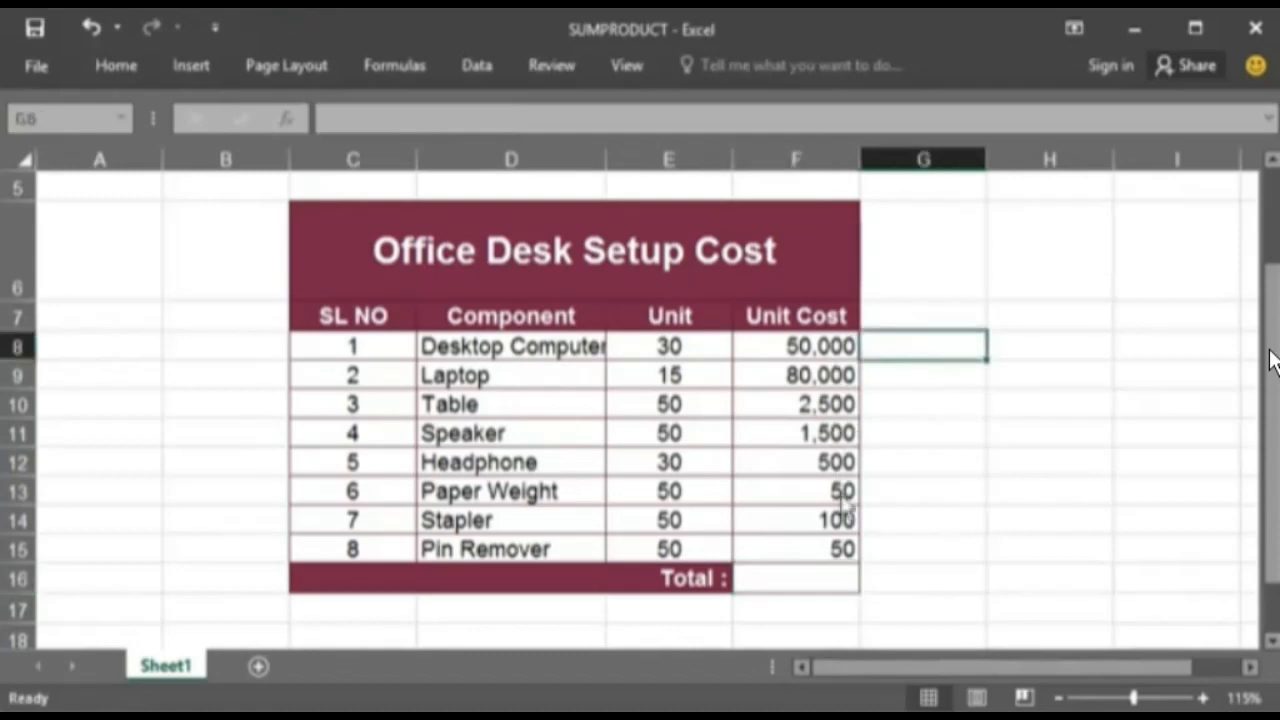
drag(680, 346, 692, 550)
drag(815, 355, 809, 586)
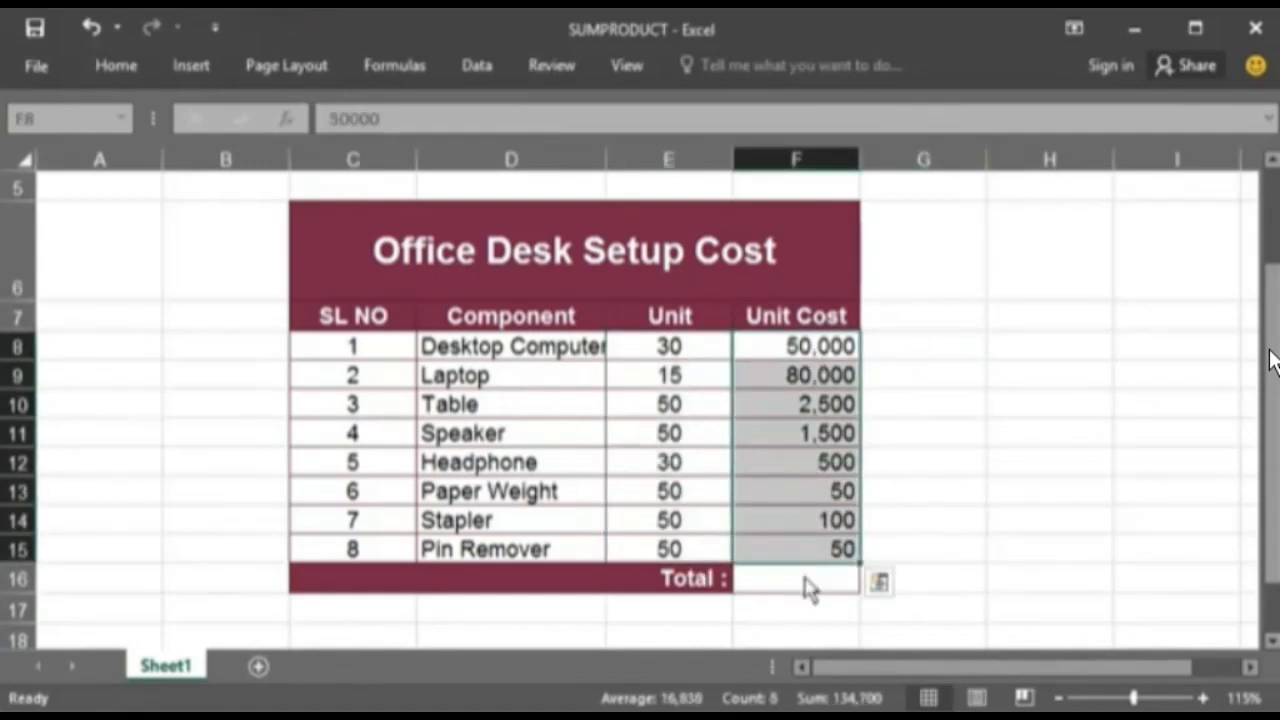
click(800, 593)
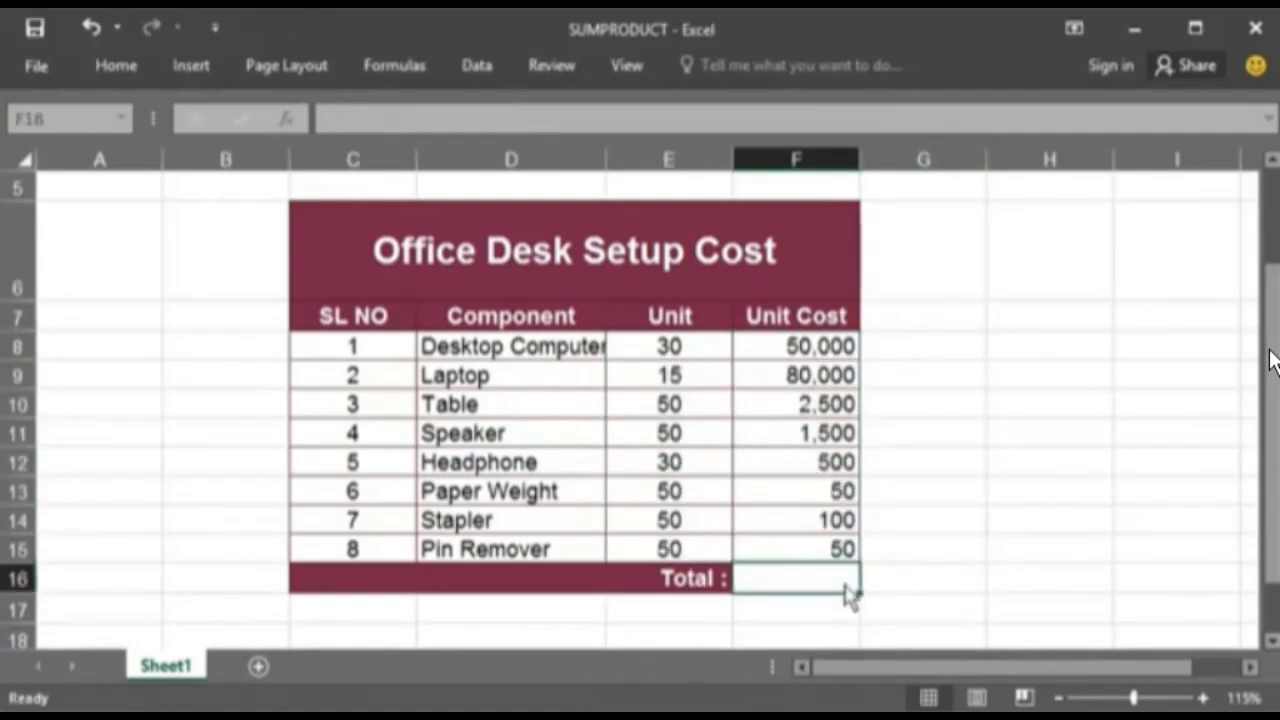
click(918, 358)
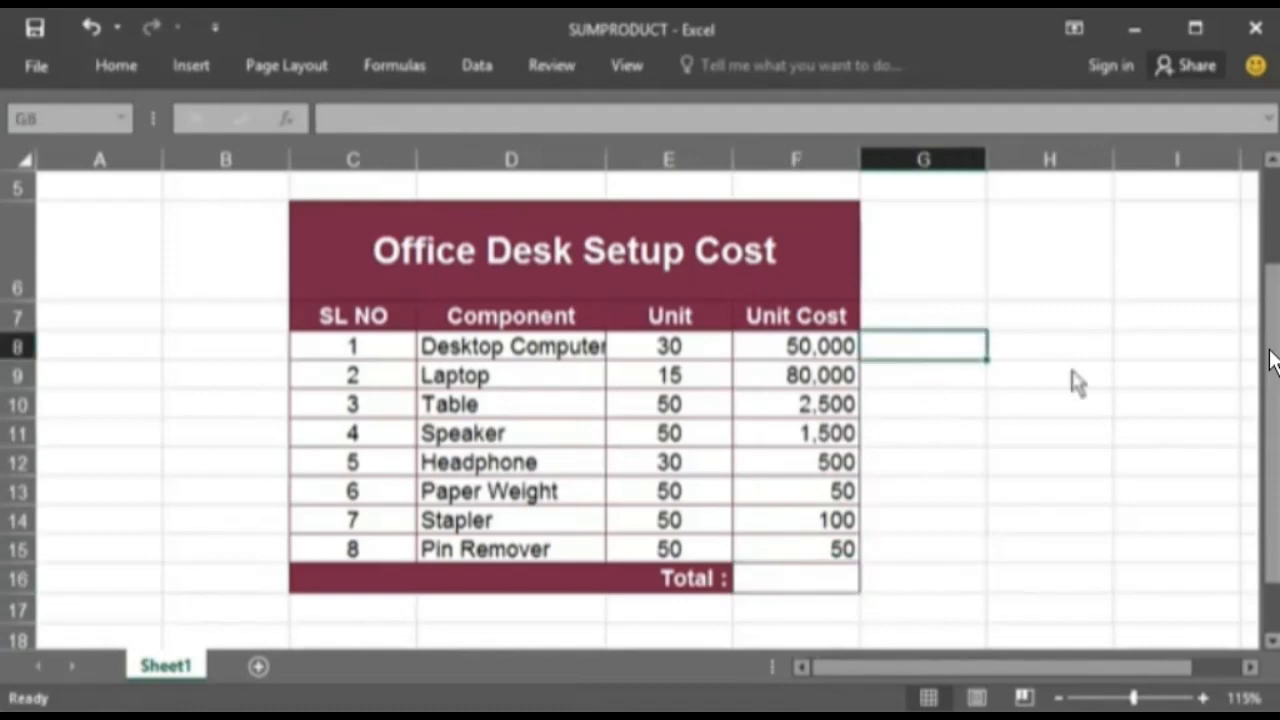
- Copy the Unit Cost header to cell G7 and change the copied text to "Total"
click(811, 326)
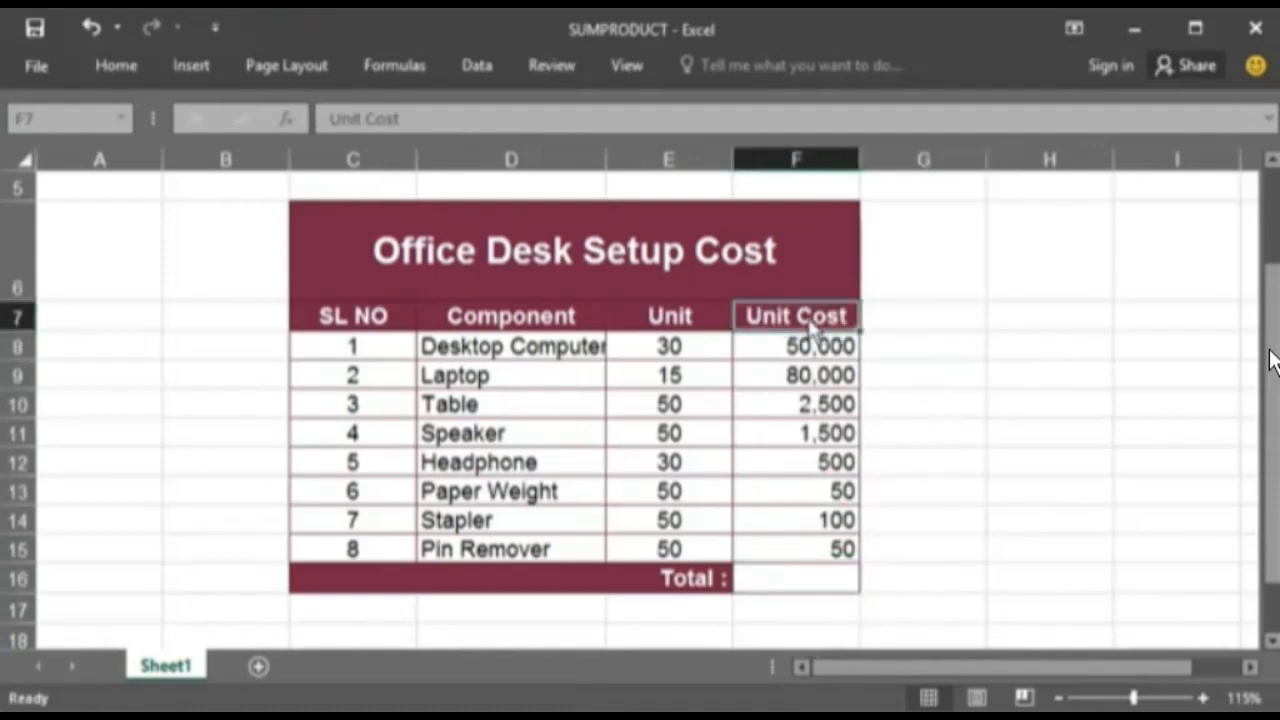
key(ctrl+c)
click(916, 330)
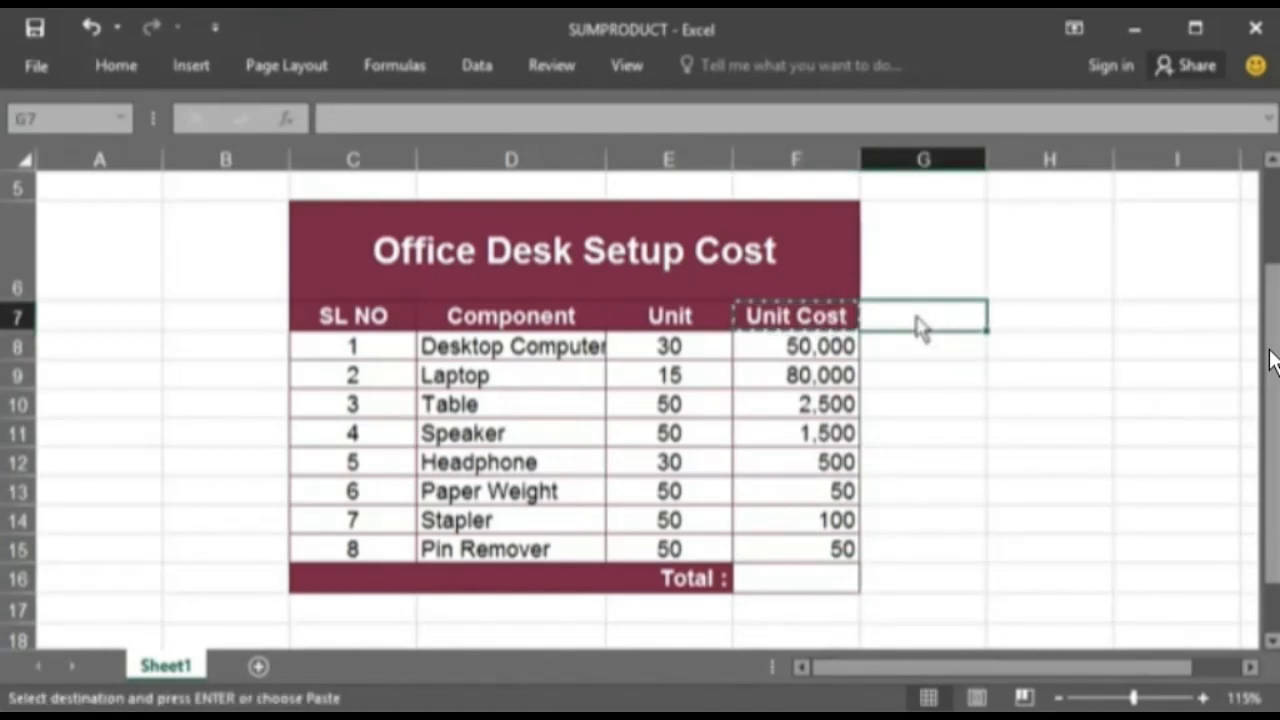
key(Return)
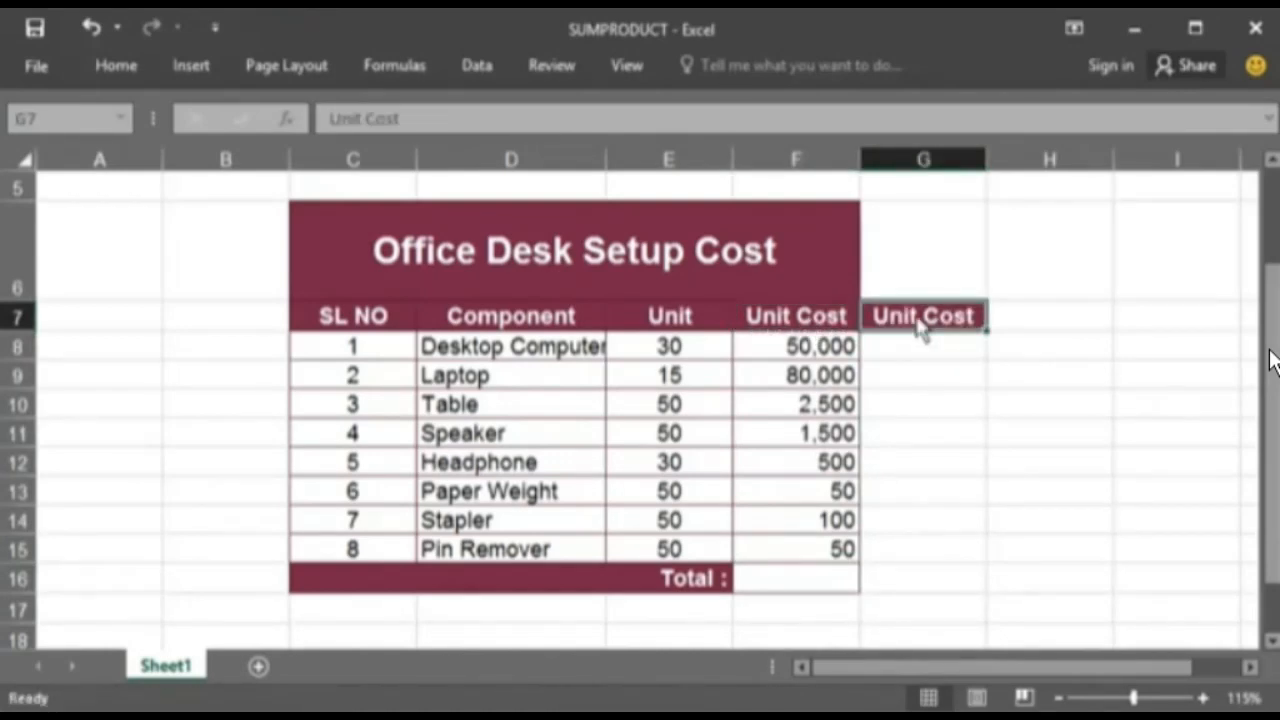
text(Total)
key(Return)
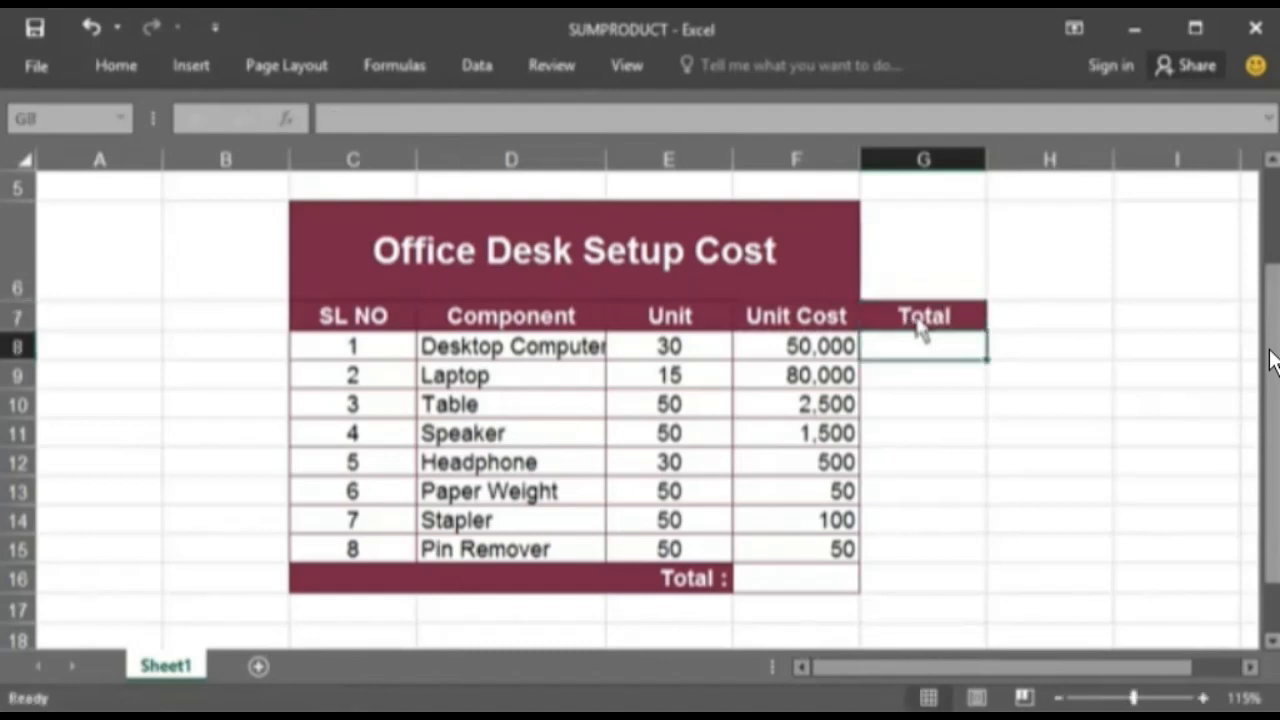
- Enter the formula =E8*F8 in cell G8 and fill it down through G15
text(=)
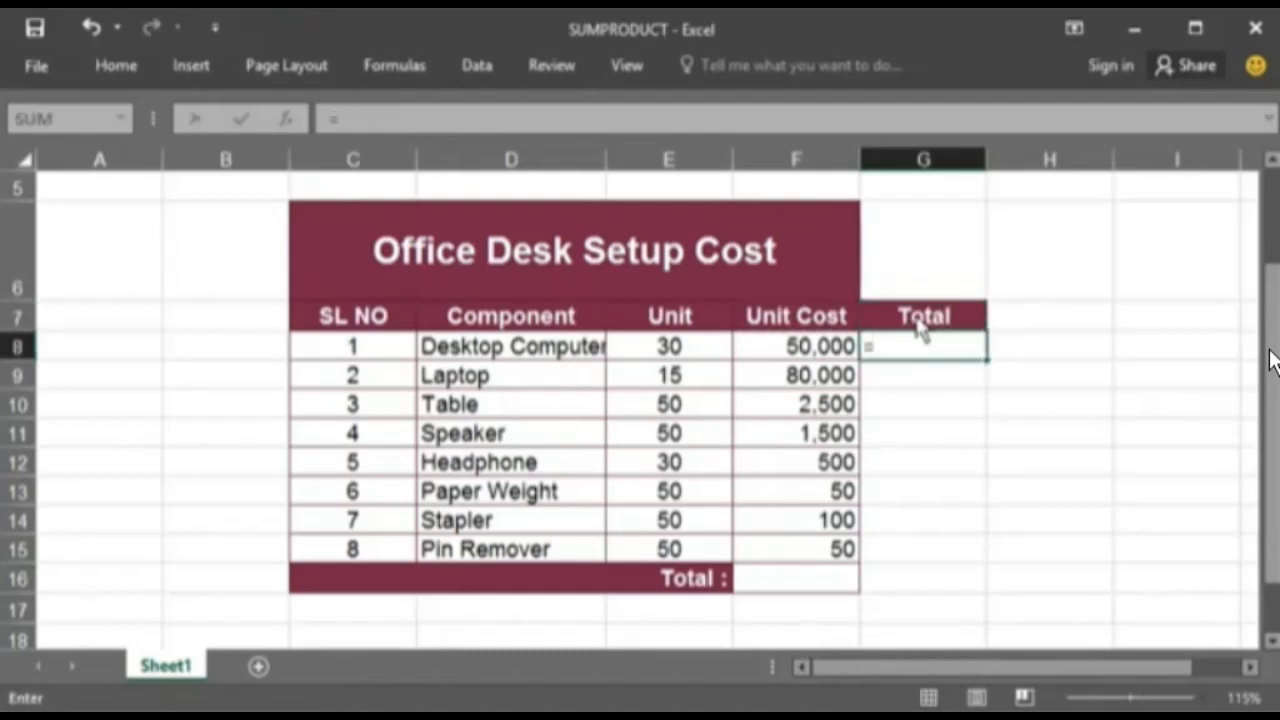
click(680, 352)
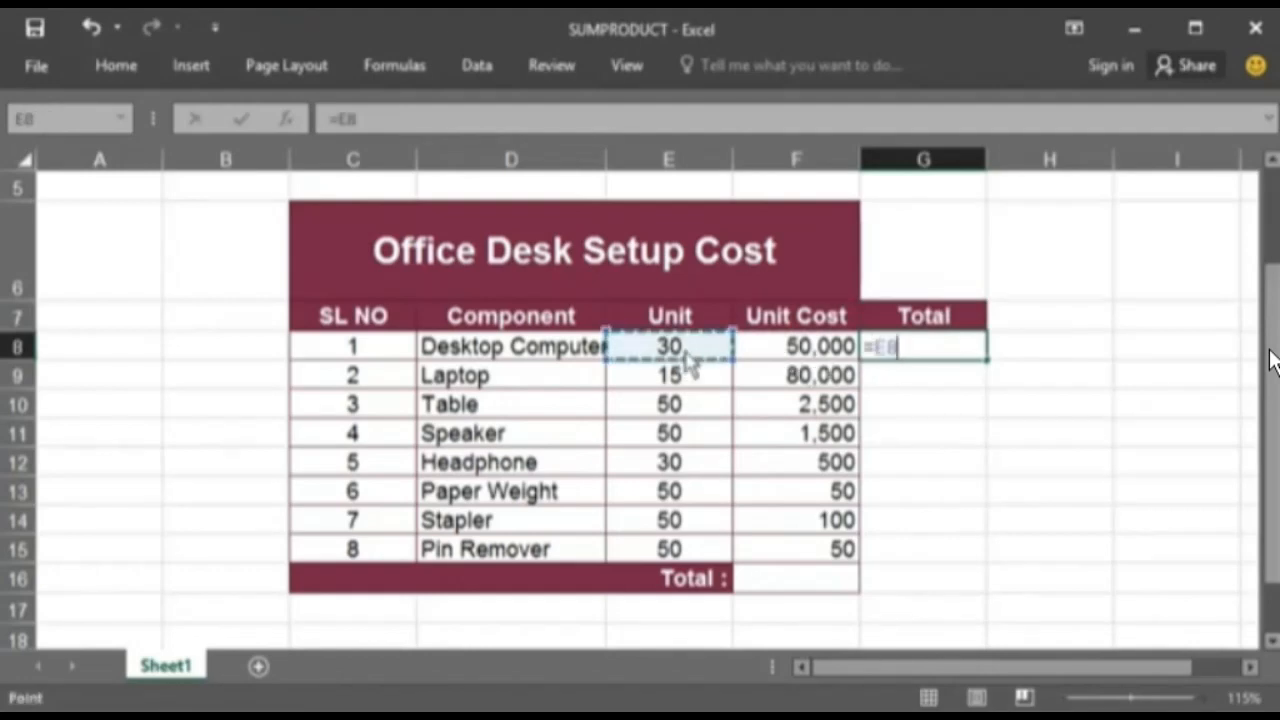
text(*)
click(781, 357)
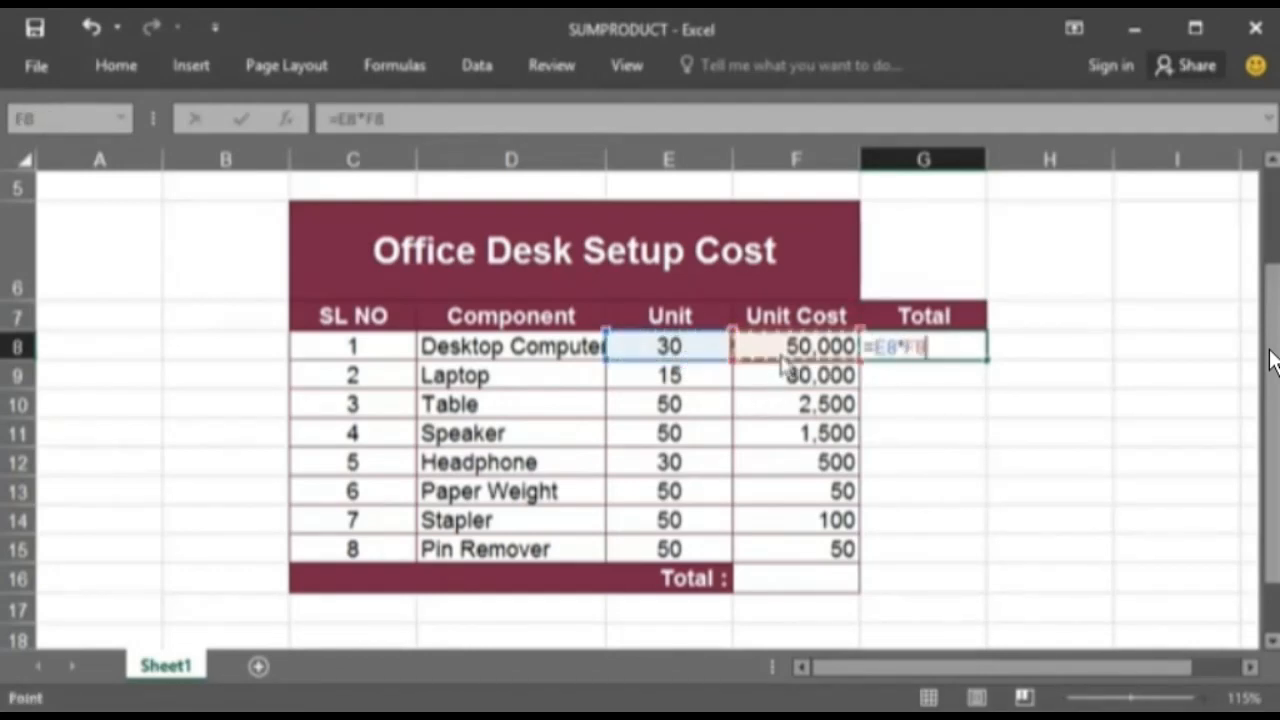
key(Return)
key(Up)
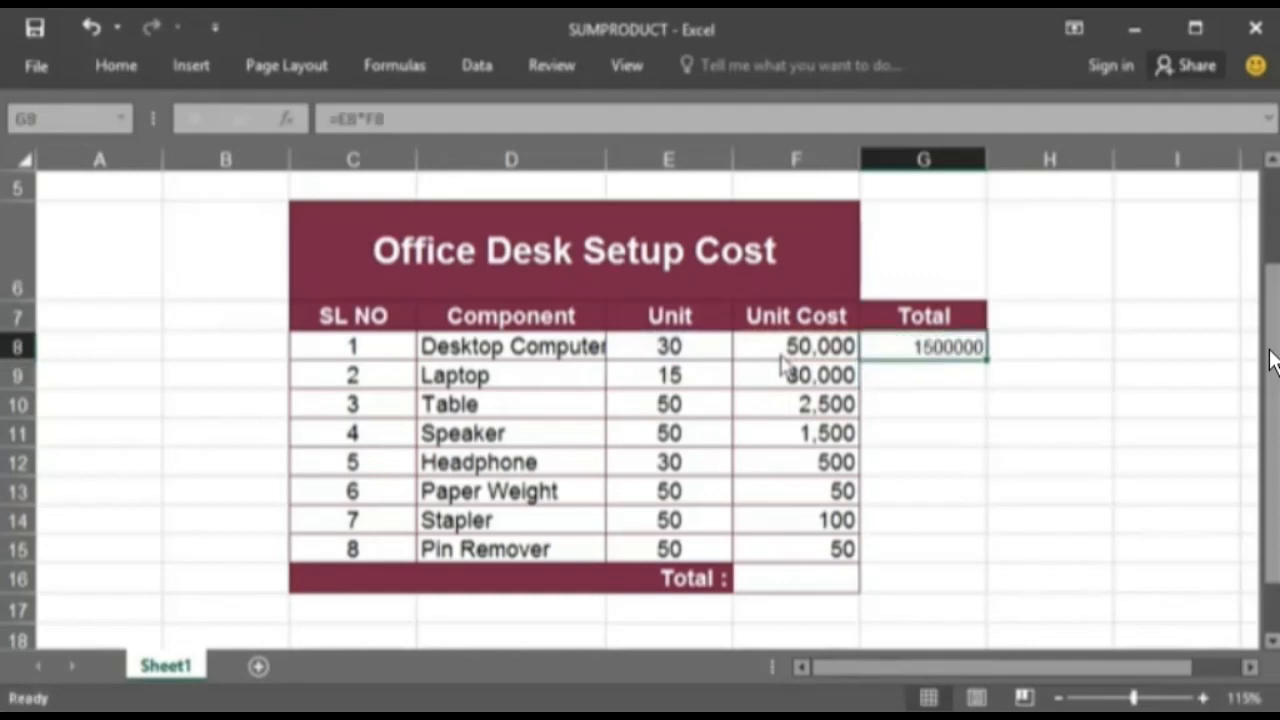
drag(988, 365, 978, 572)
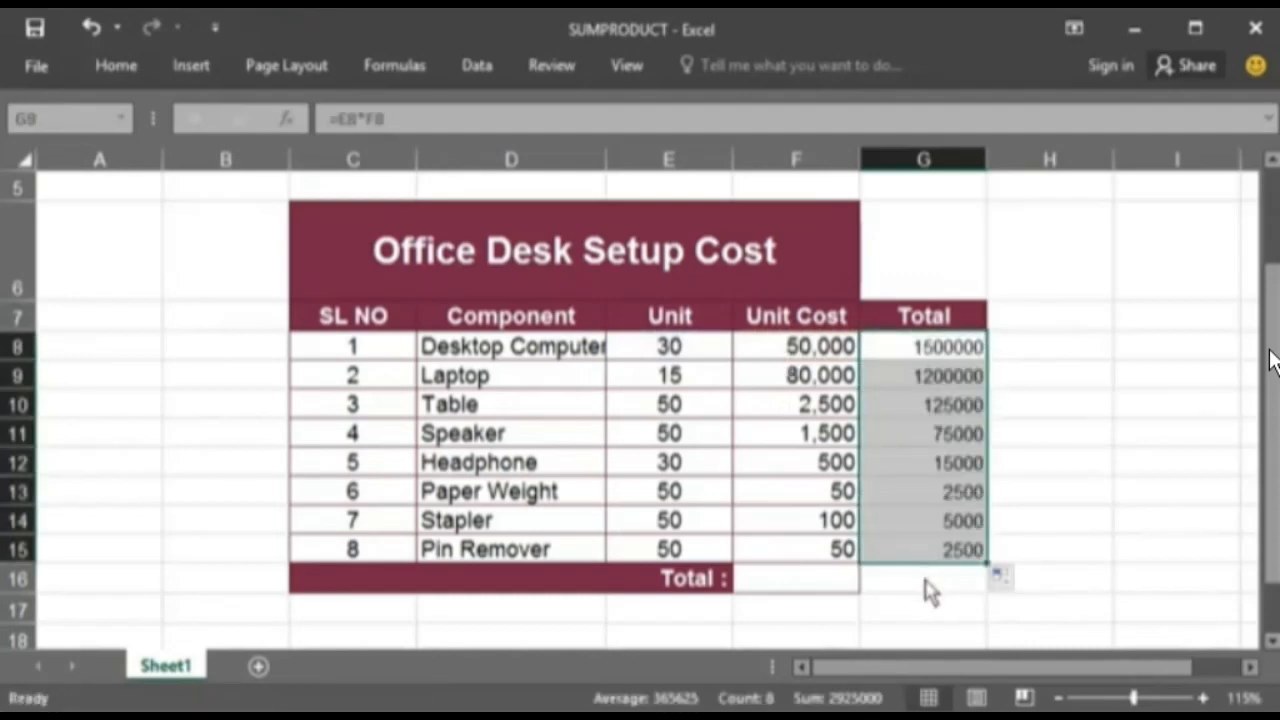
- Add the formula =SUM(G8:G15) in cell G16 and make that cell bold
click(928, 588)
text(=sum)
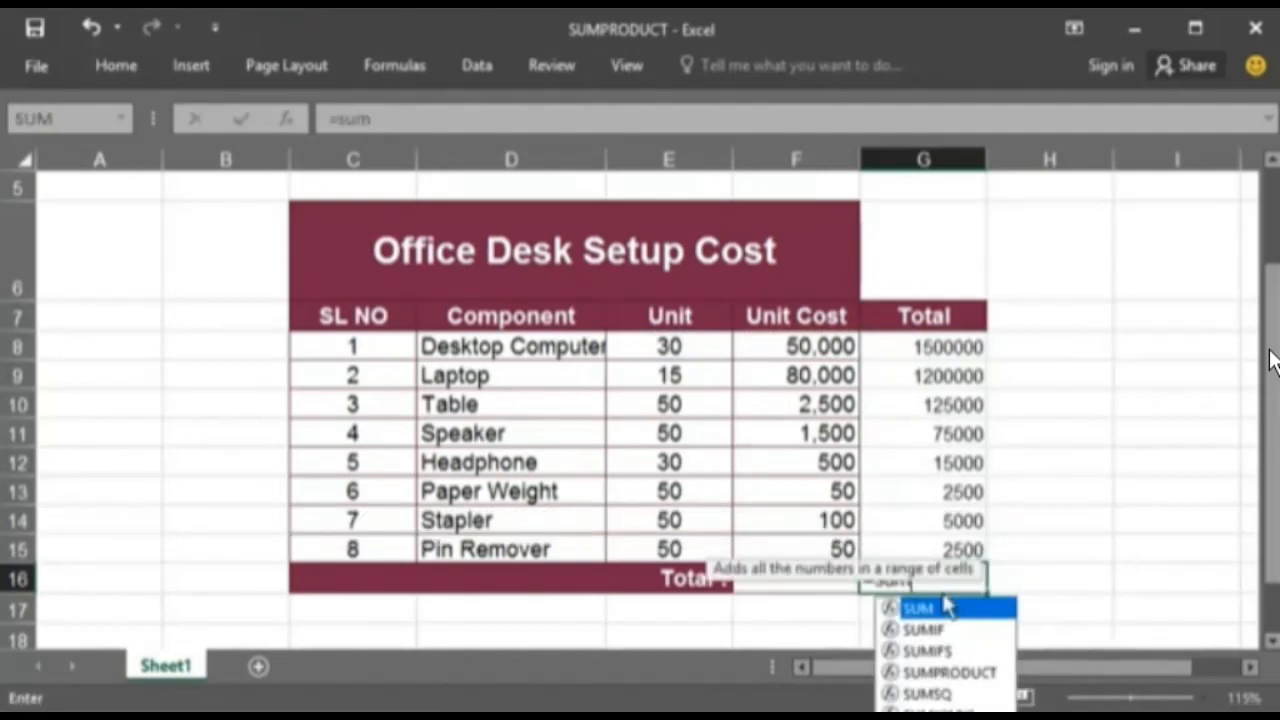
double_click(947, 607)
drag(962, 360, 958, 549)
key(Return)
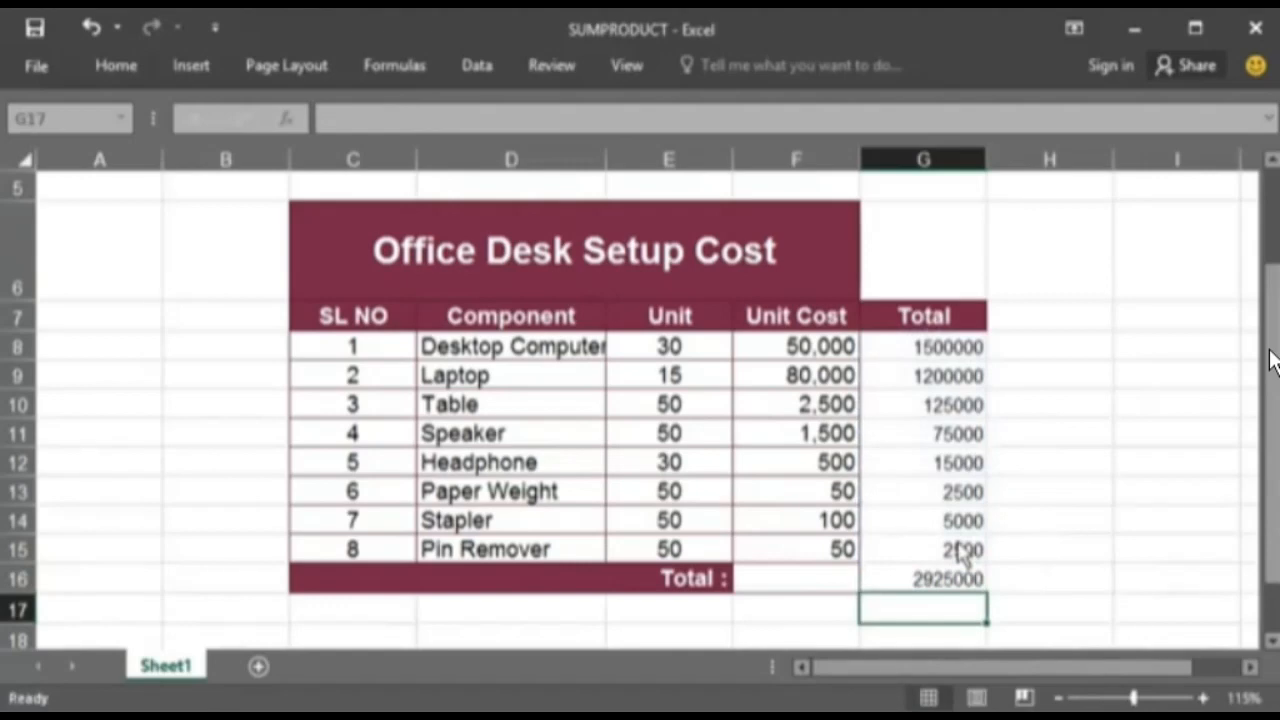
click(963, 578)
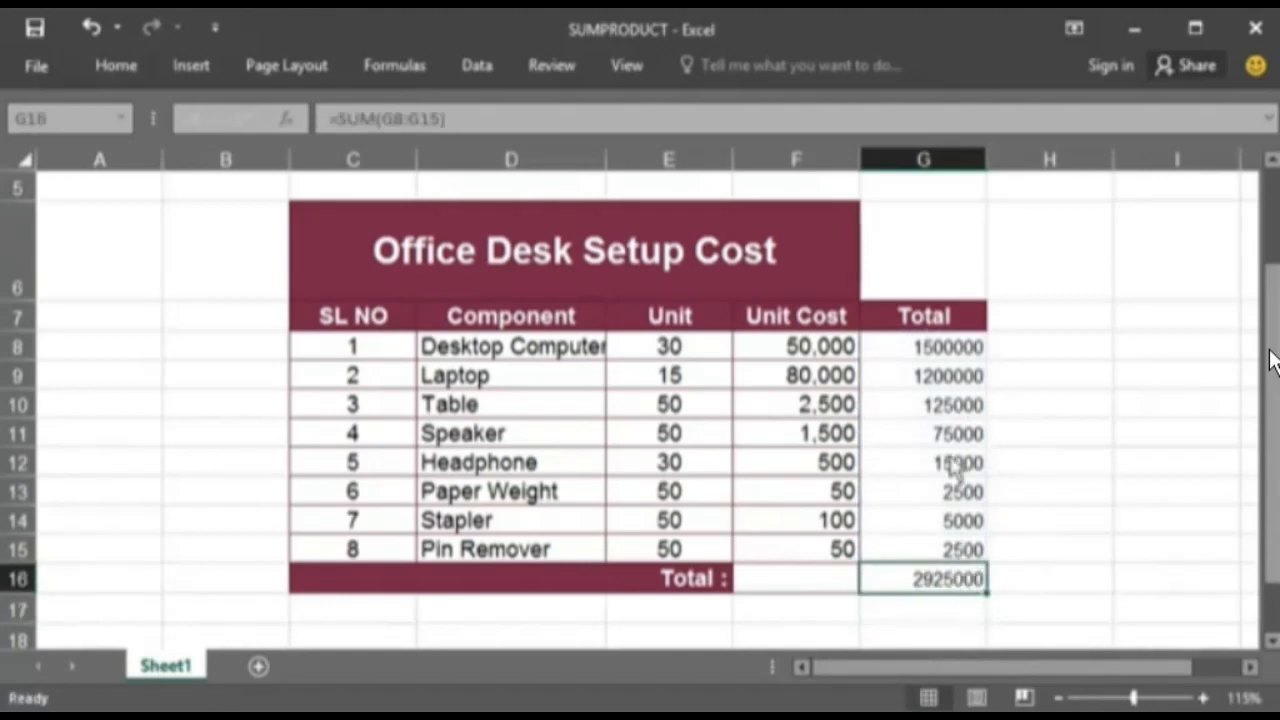
key(ctrl+b)
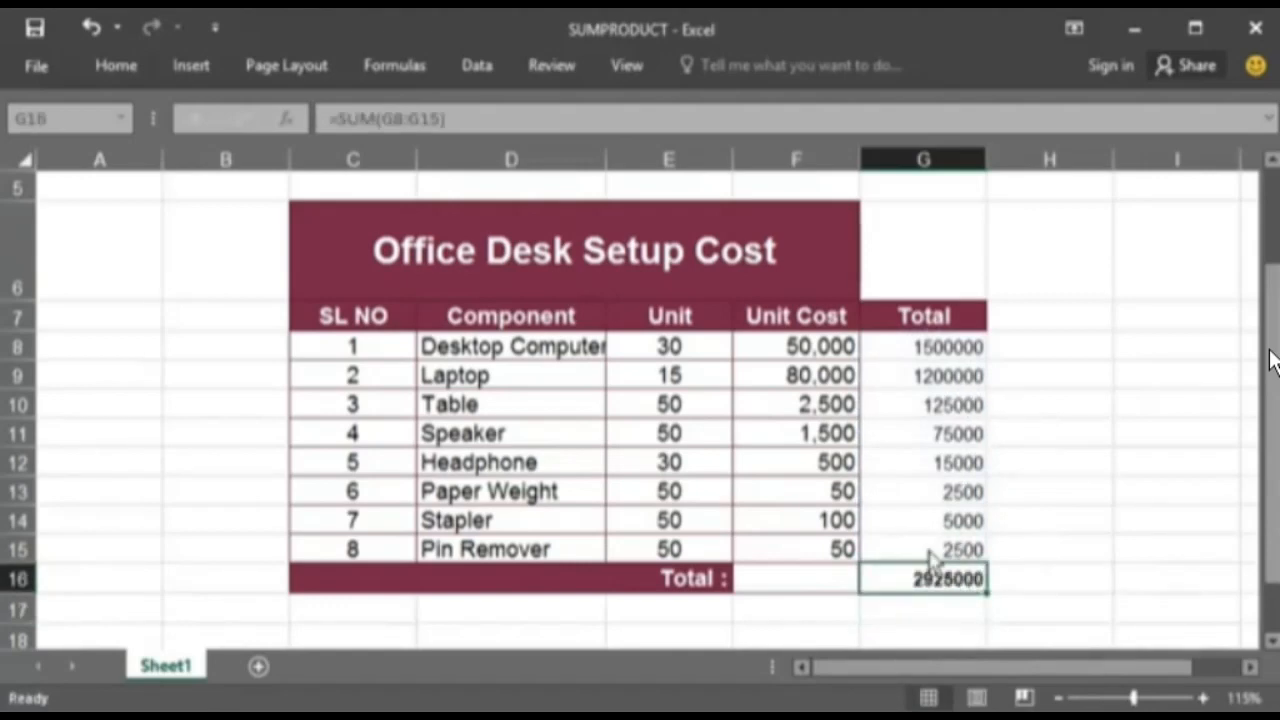
- Review the row totals in G8:G15 and the grand total in G16 alongside the empty total cell F16
click(910, 350)
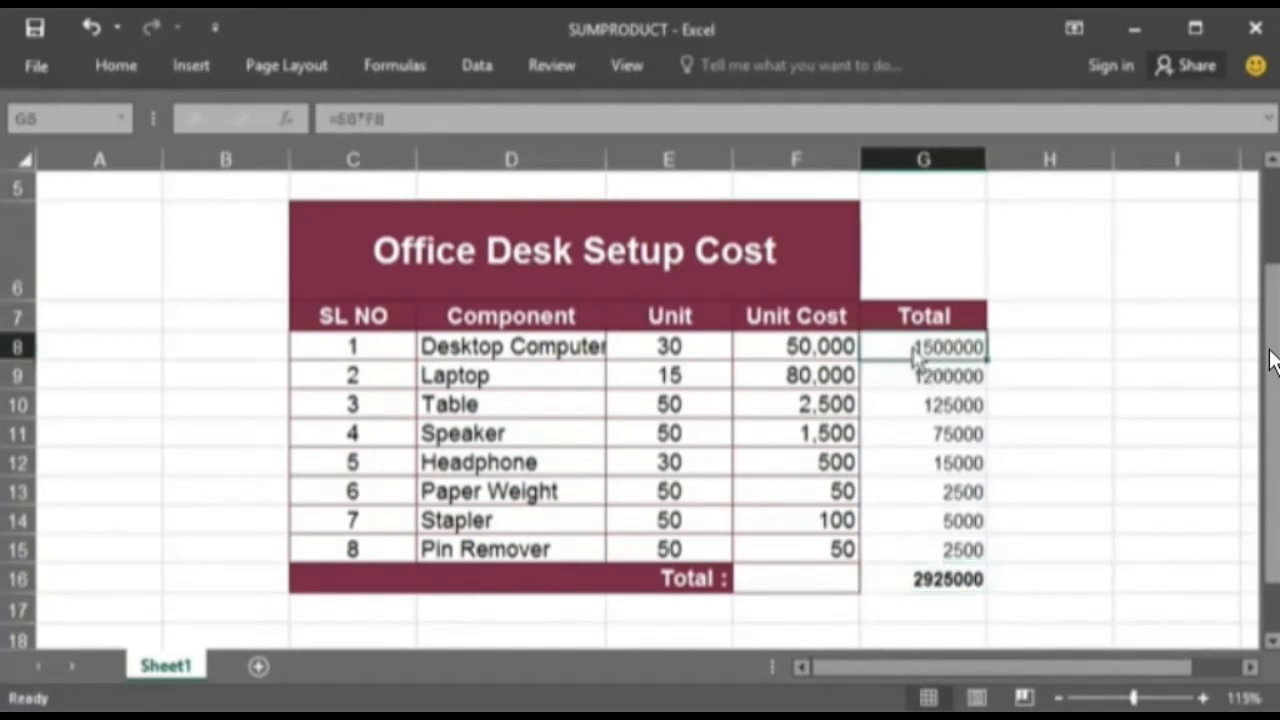
shift+click(962, 556)
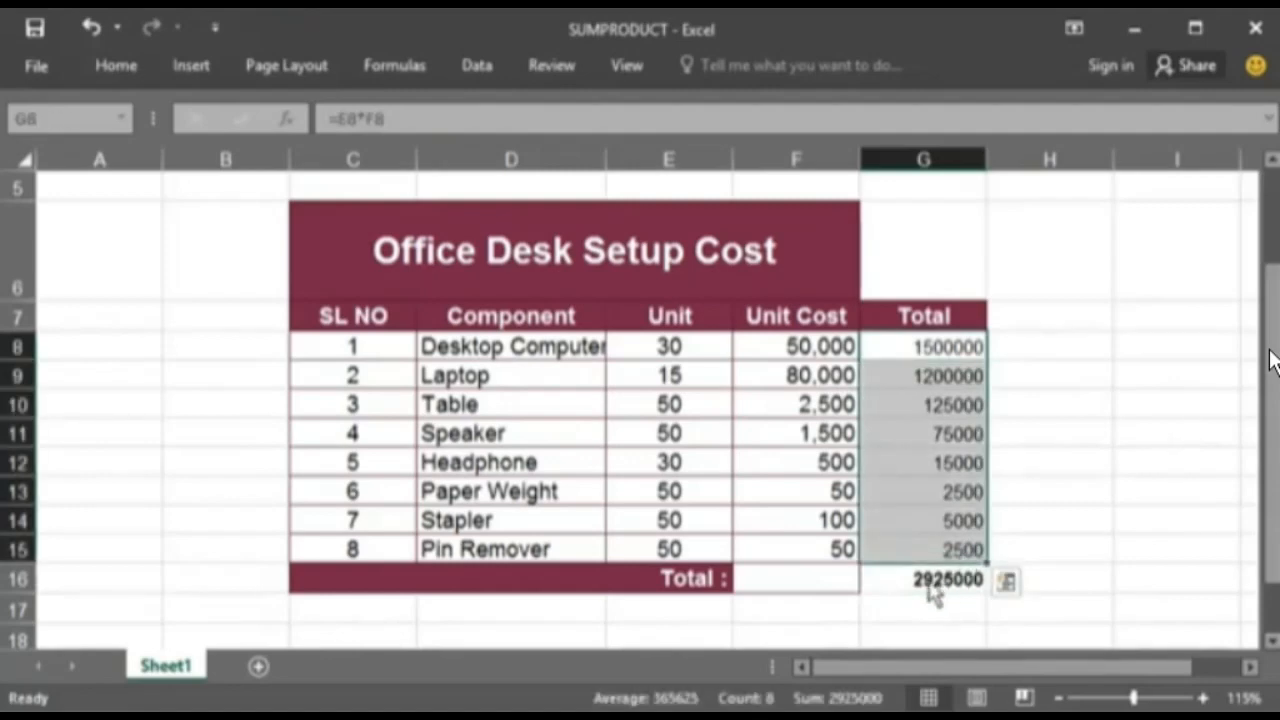
click(930, 588)
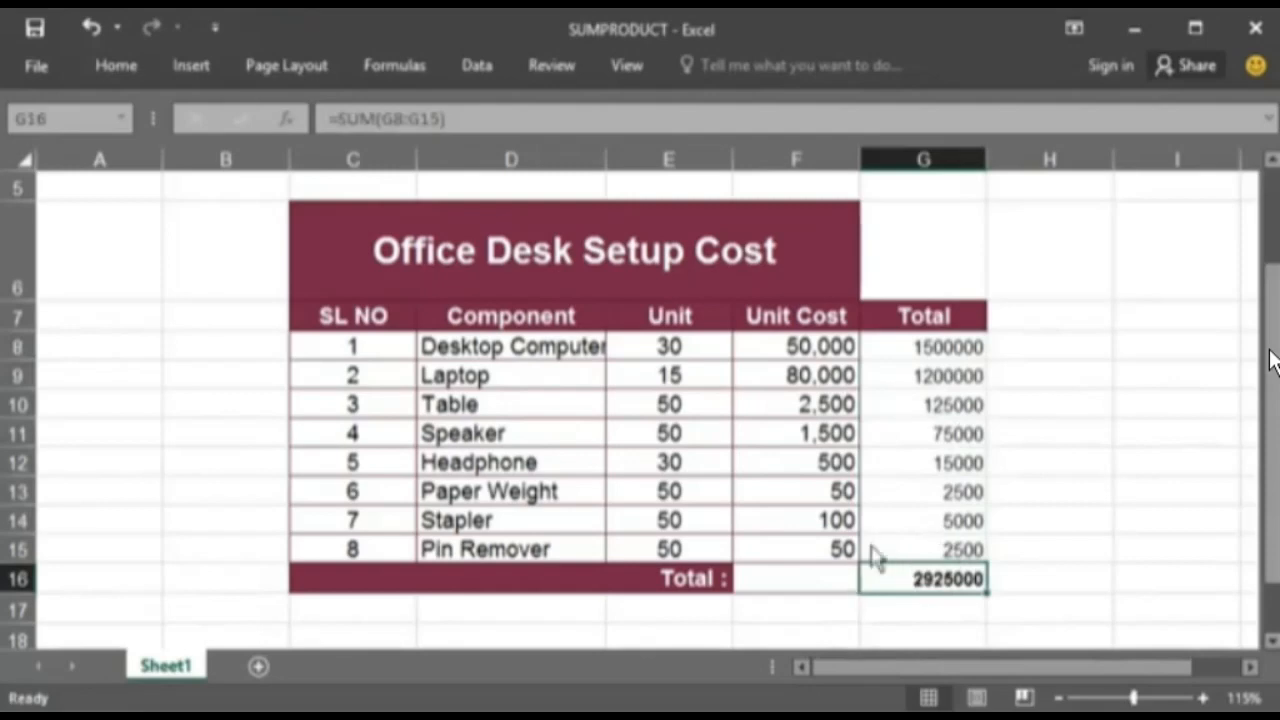
drag(905, 318, 937, 586)
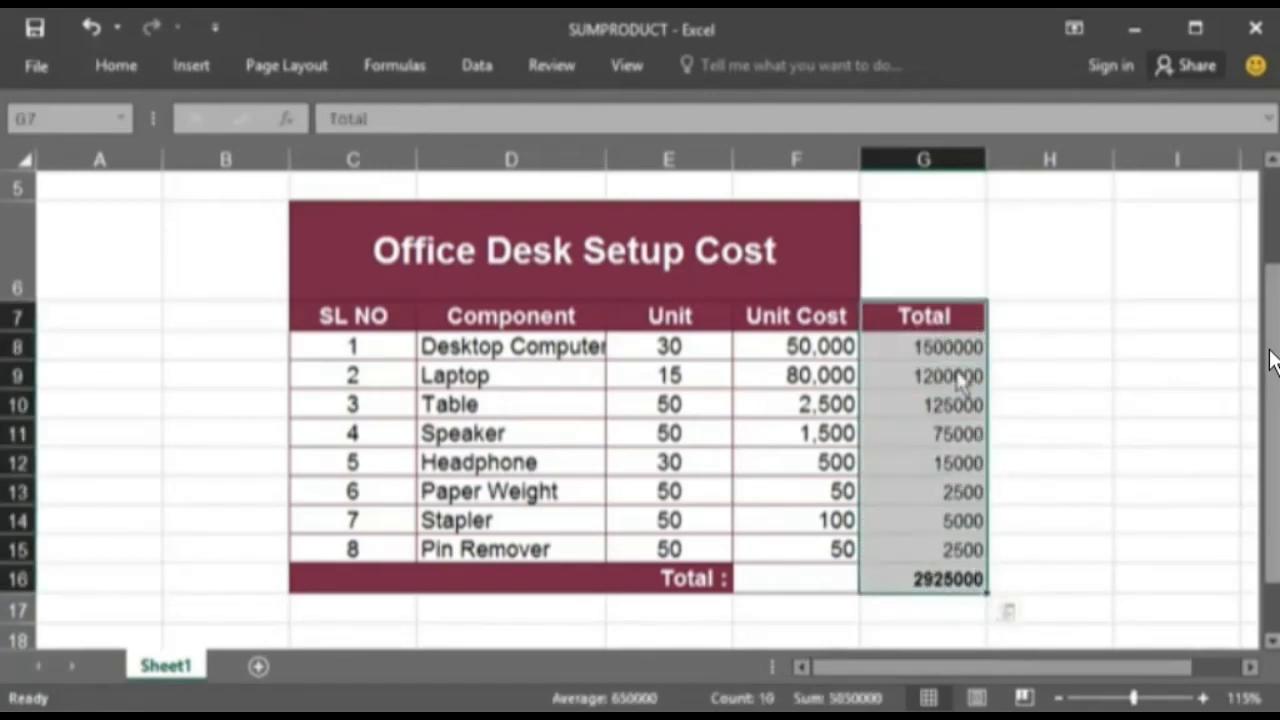
click(772, 590)
click(930, 592)
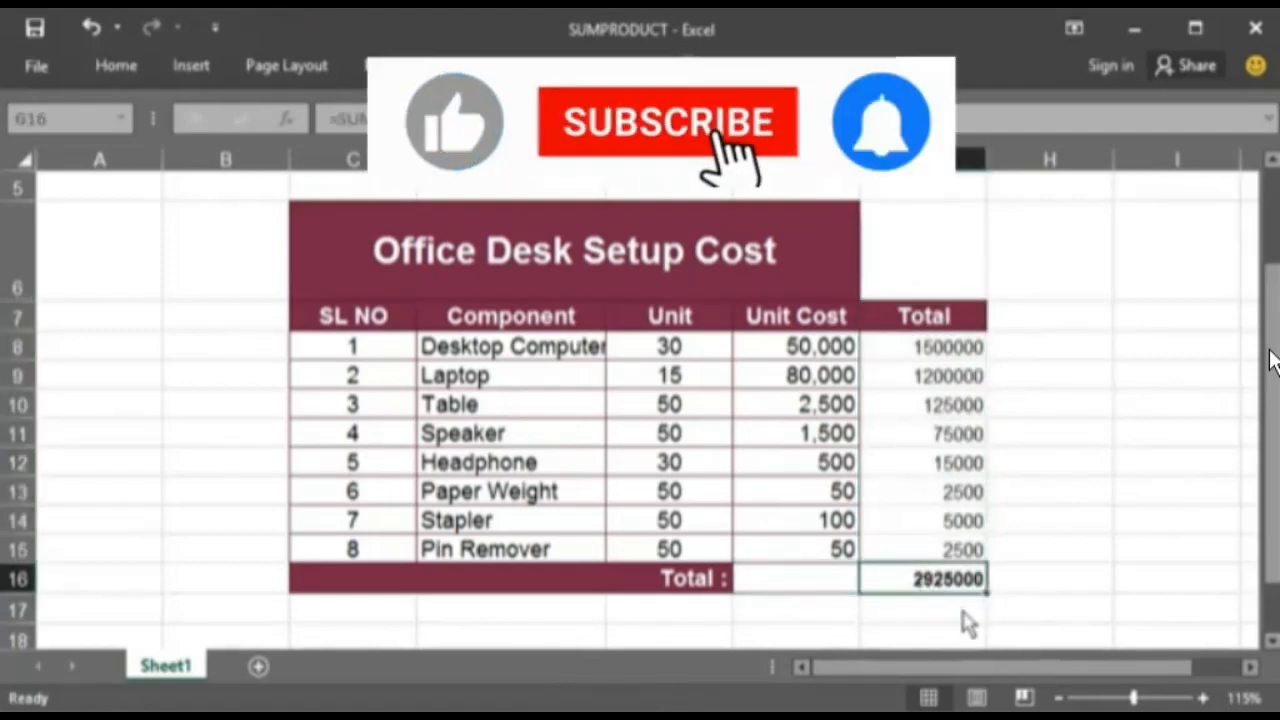
- Start a SUMPRODUCT formula in total cell F16 and open its Function Arguments dialog
click(788, 578)
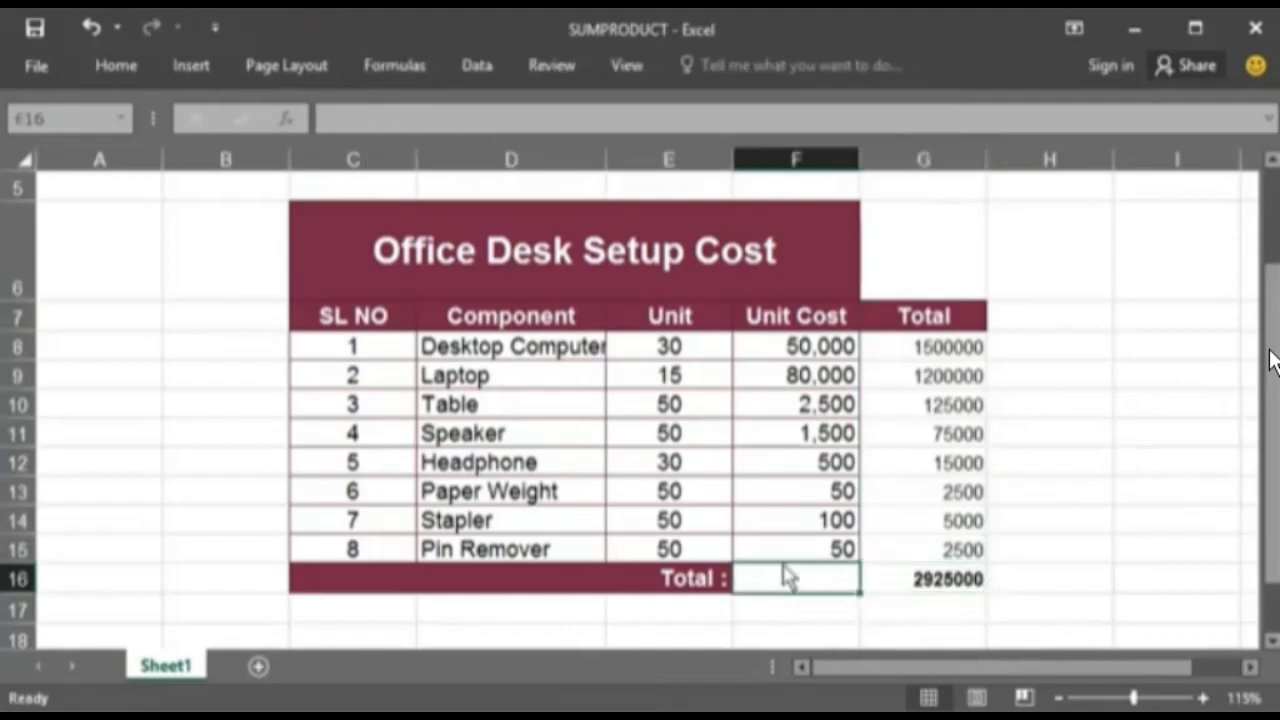
text(=)
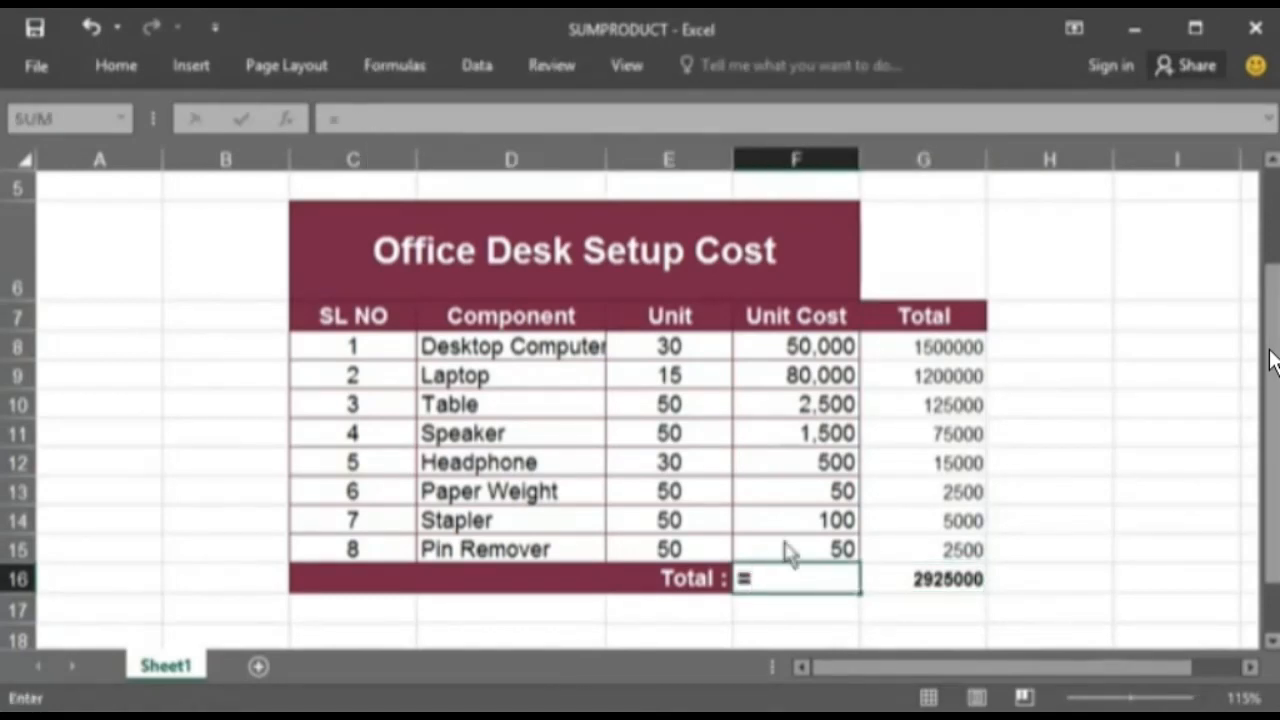
text(sum)
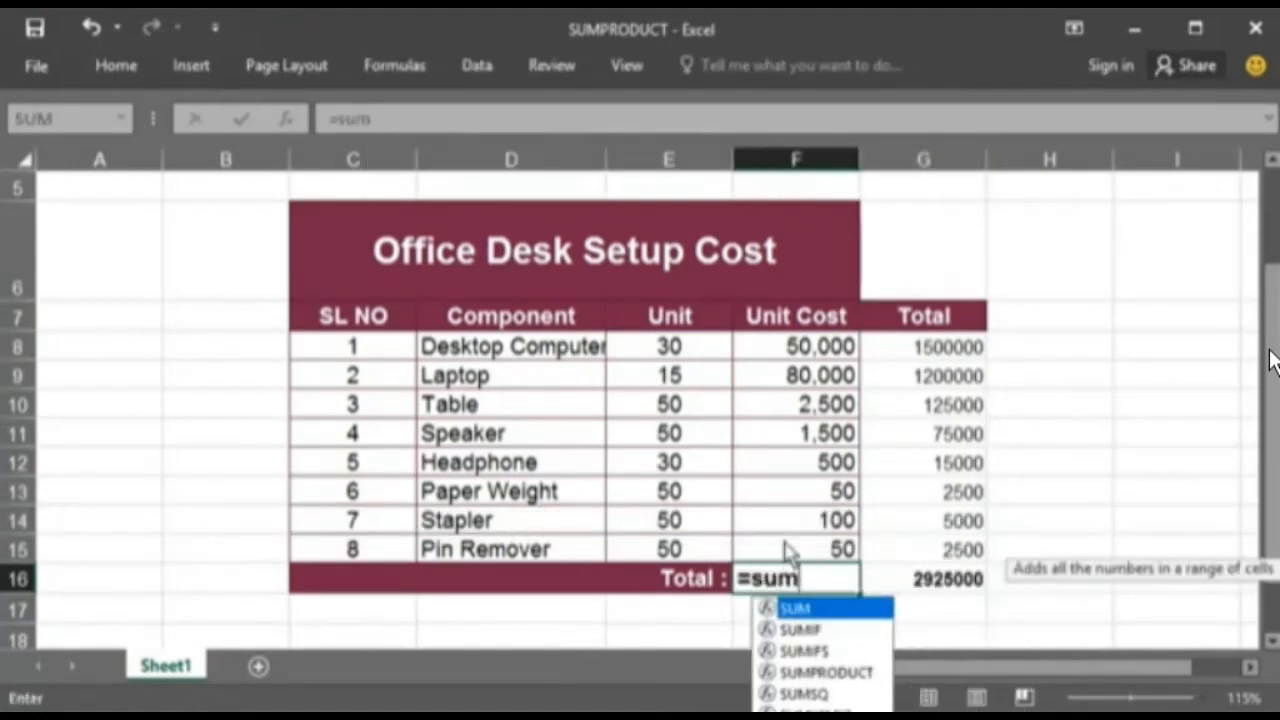
click(833, 672)
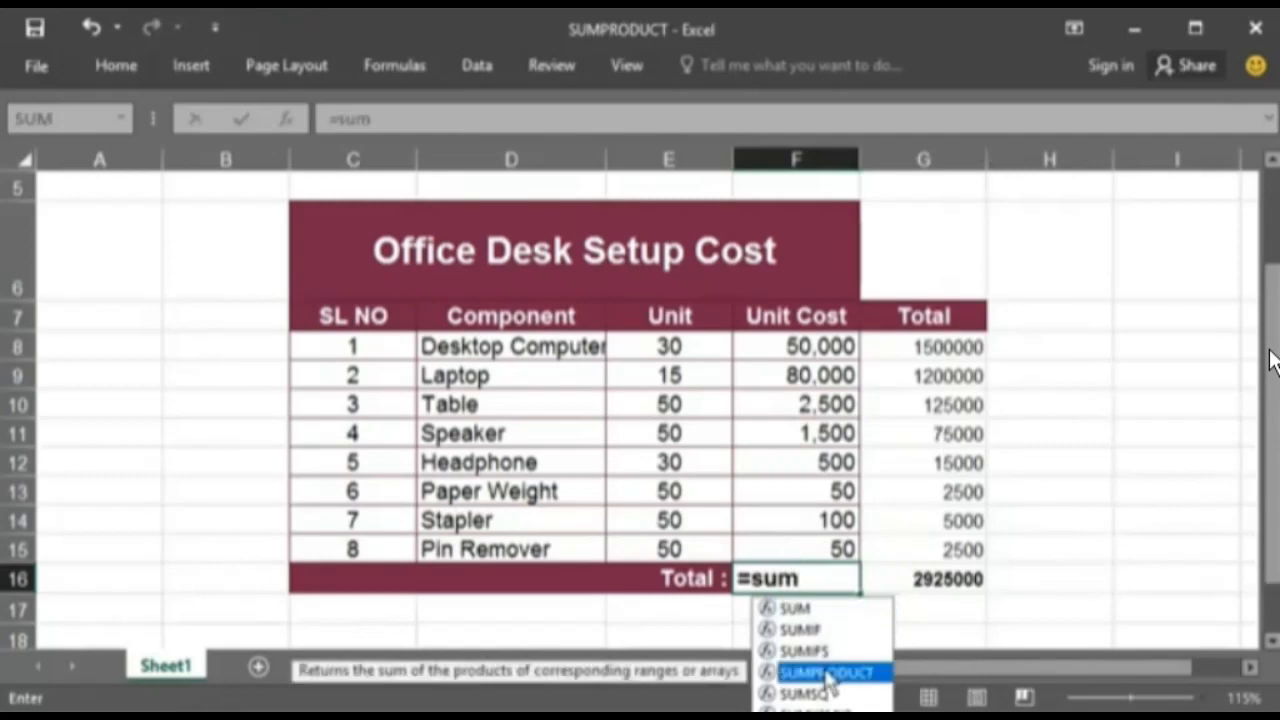
key(Tab)
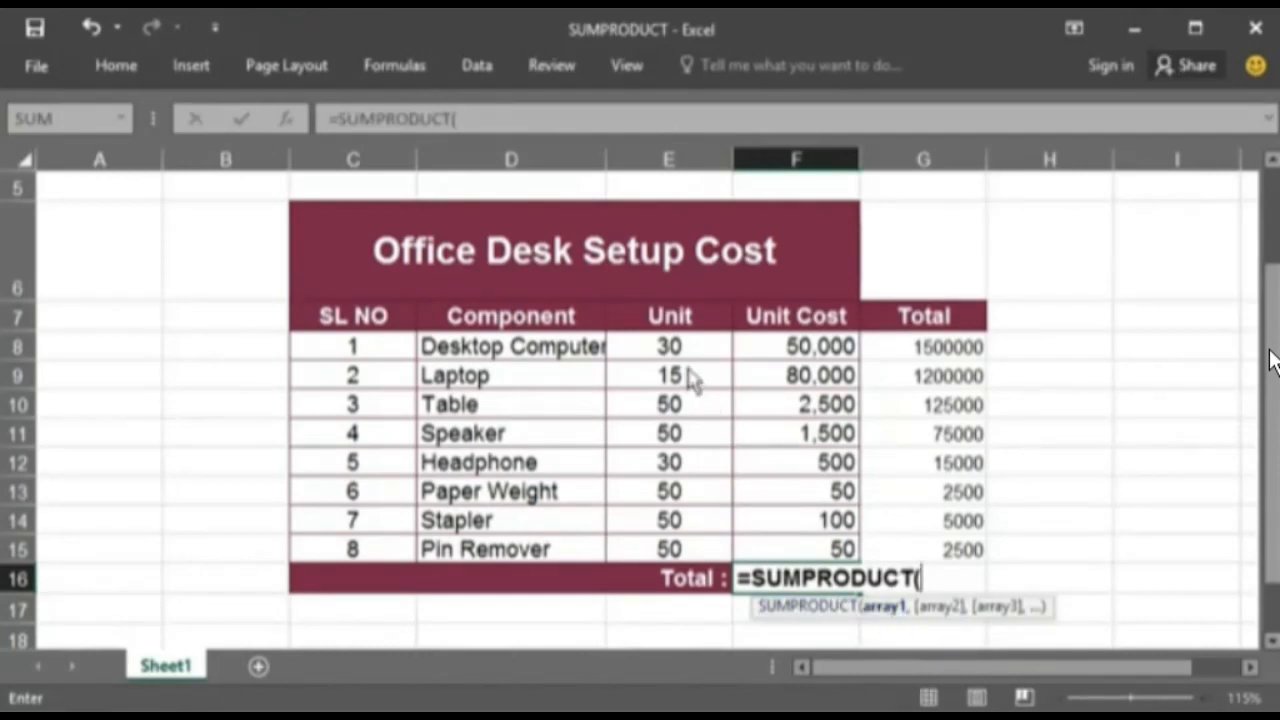
click(286, 122)
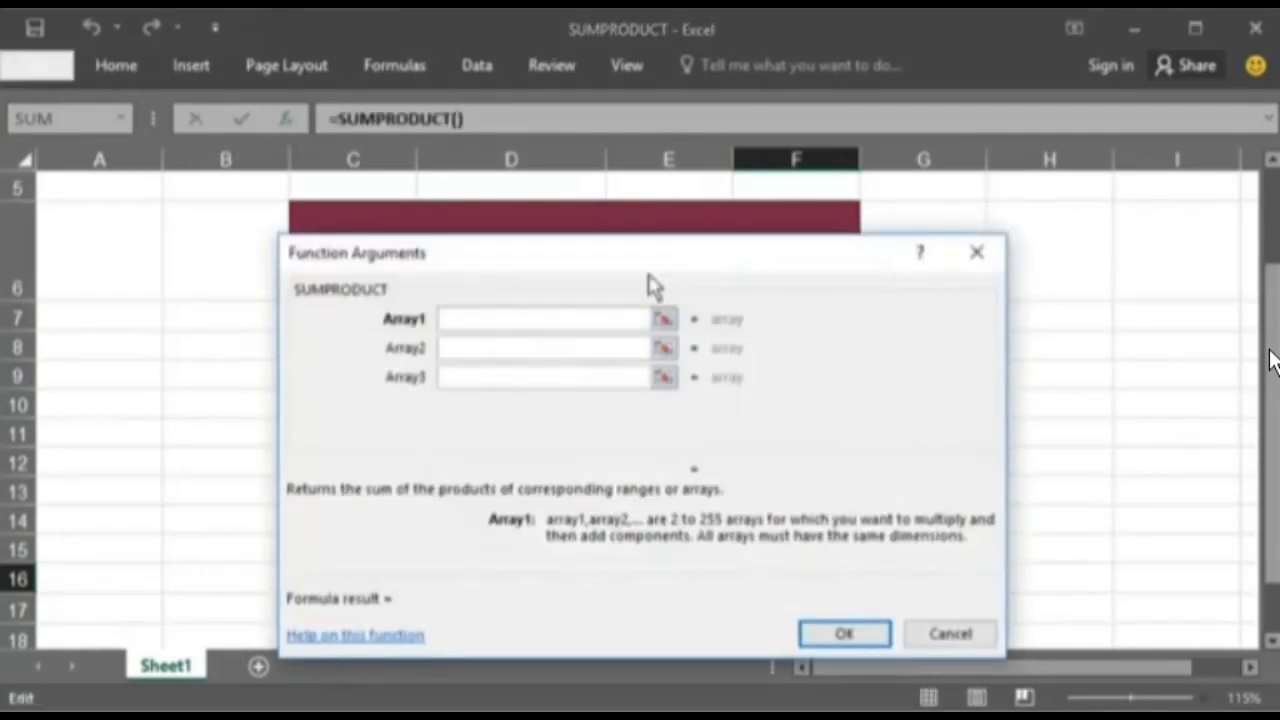
- Set Array1 to the units E8:E15 and Array2 to the unit costs F8:F15, and insert the SUMPRODUCT formula
drag(623, 257, 1219, 318)
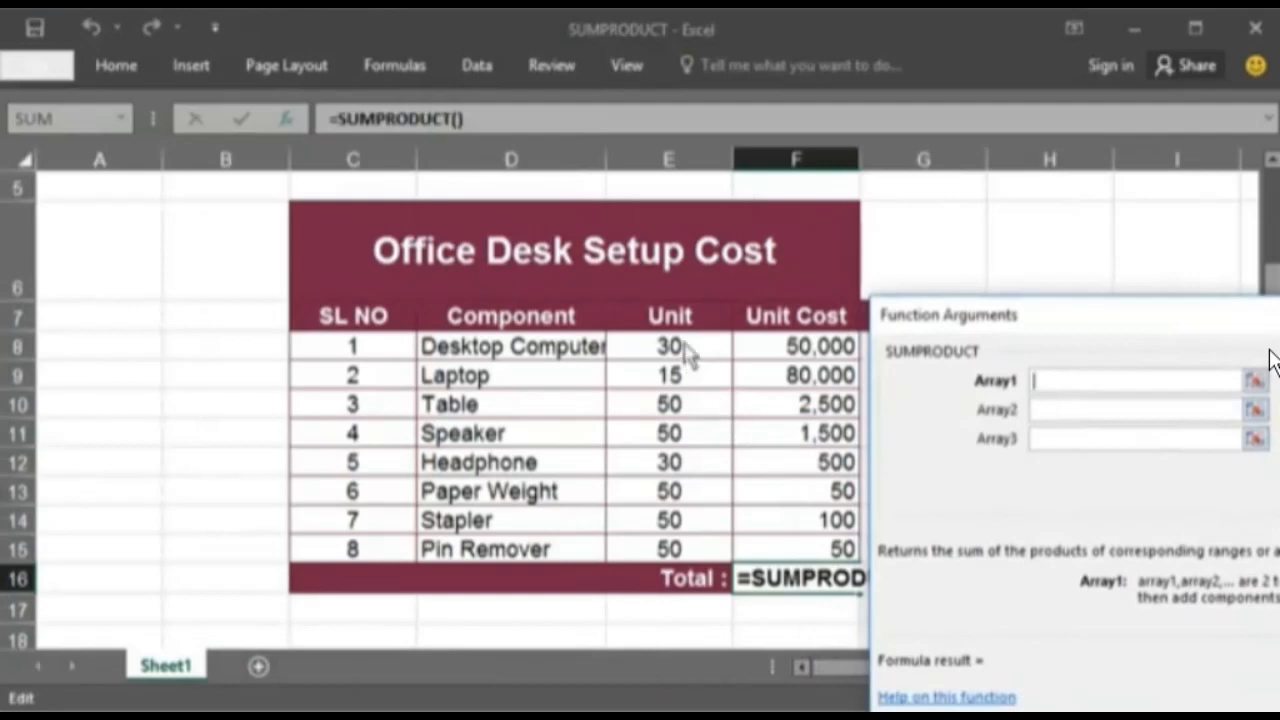
drag(688, 350, 690, 553)
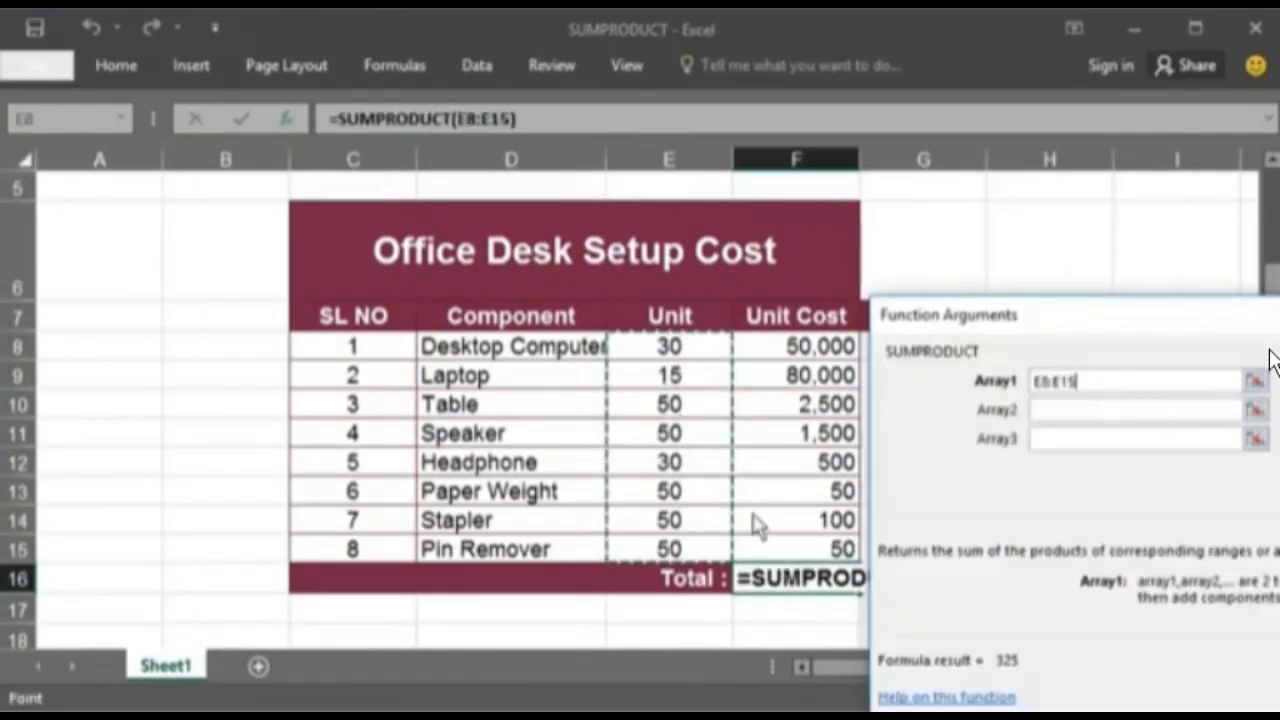
click(1094, 412)
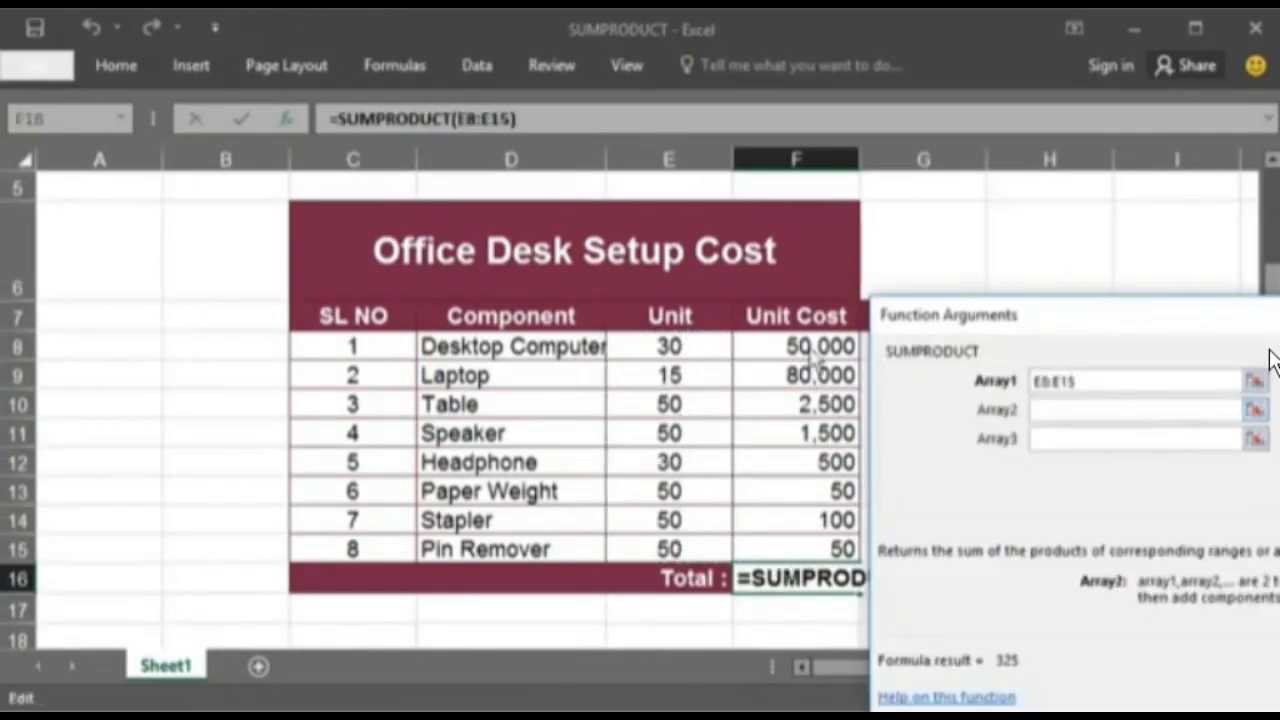
drag(818, 358, 810, 549)
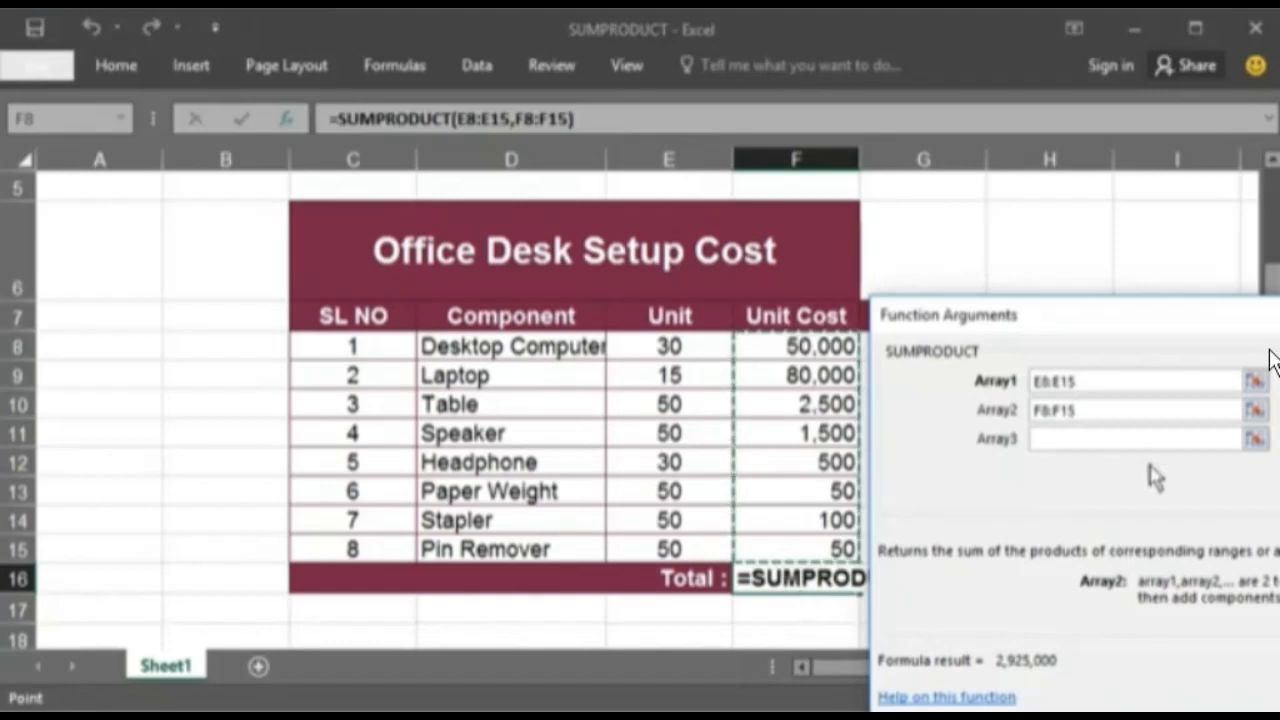
drag(1110, 340, 648, 268)
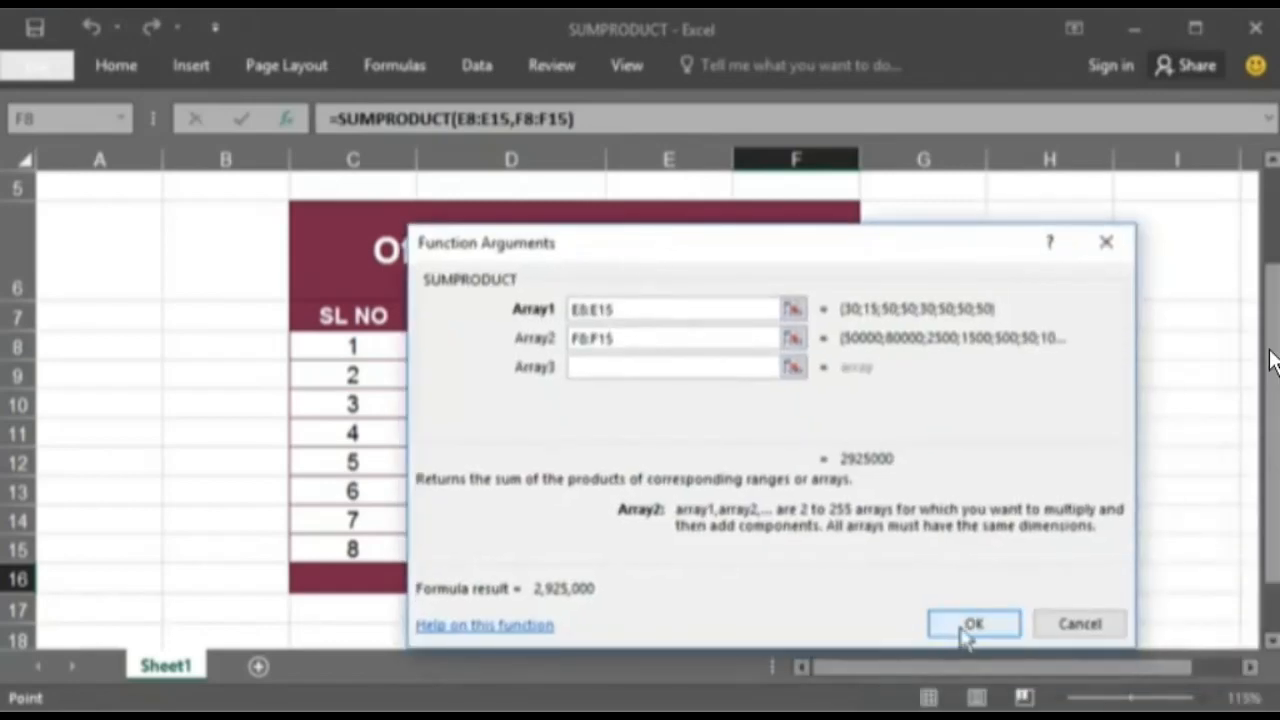
click(973, 625)
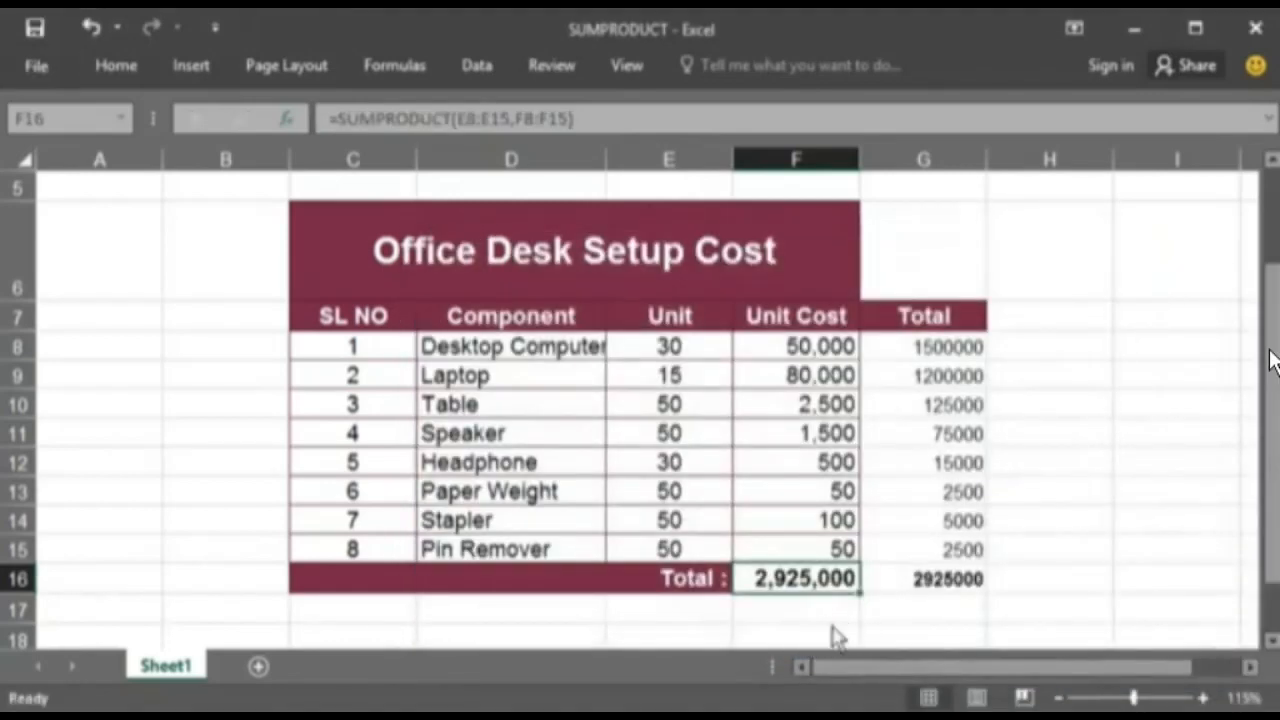
- Compare the SUMPRODUCT total in F16 with the SUM total in G16, checking the source range E8:F15 and the helper column
click(955, 587)
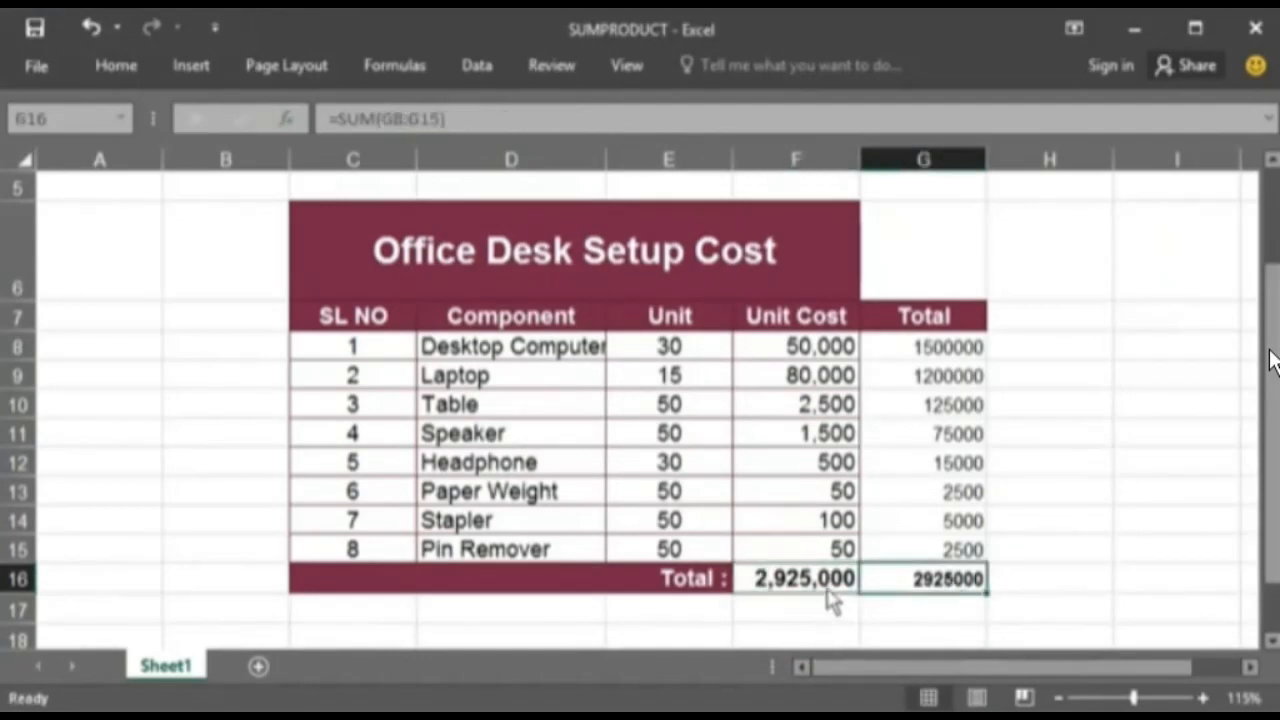
drag(810, 592, 866, 592)
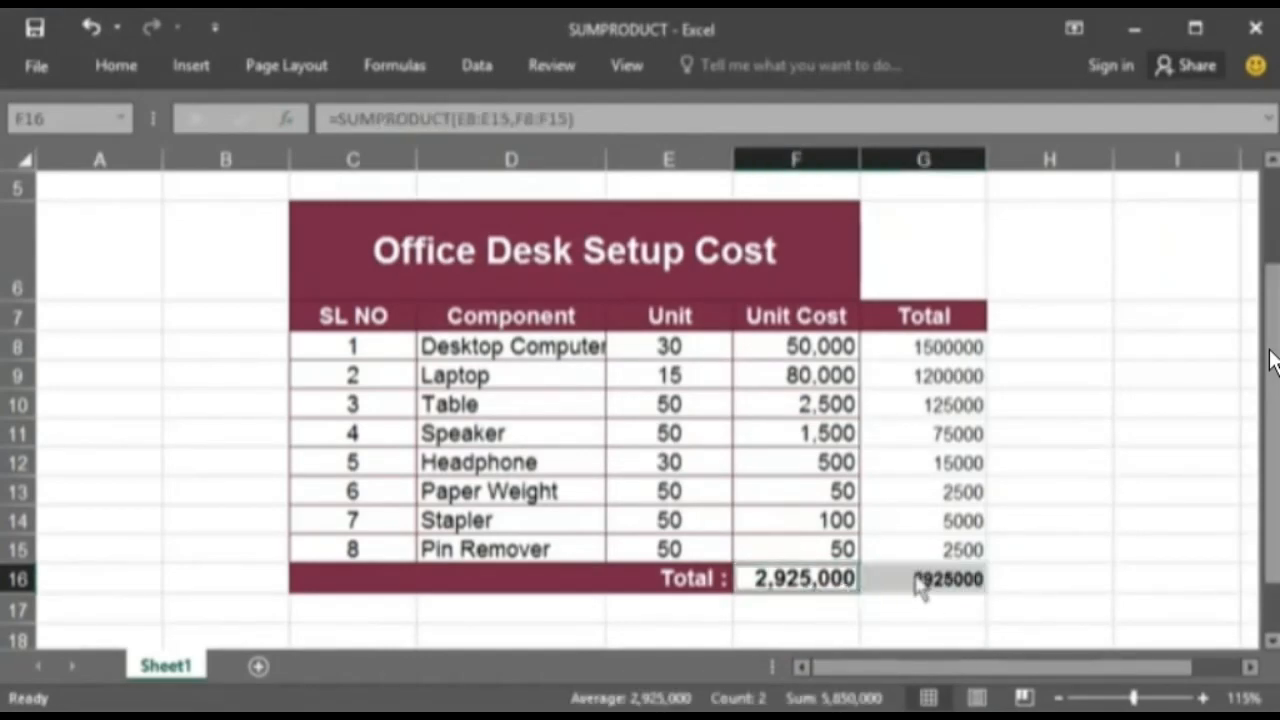
click(826, 579)
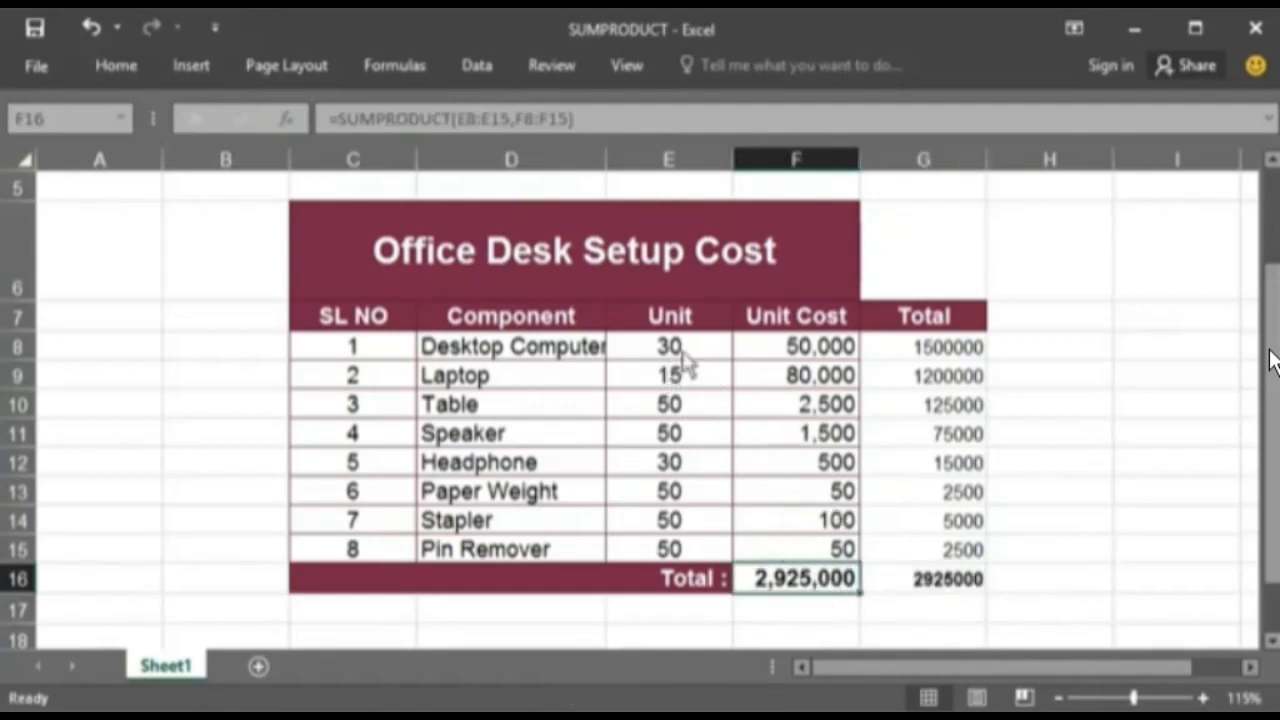
drag(668, 350, 792, 358)
drag(923, 316, 962, 594)
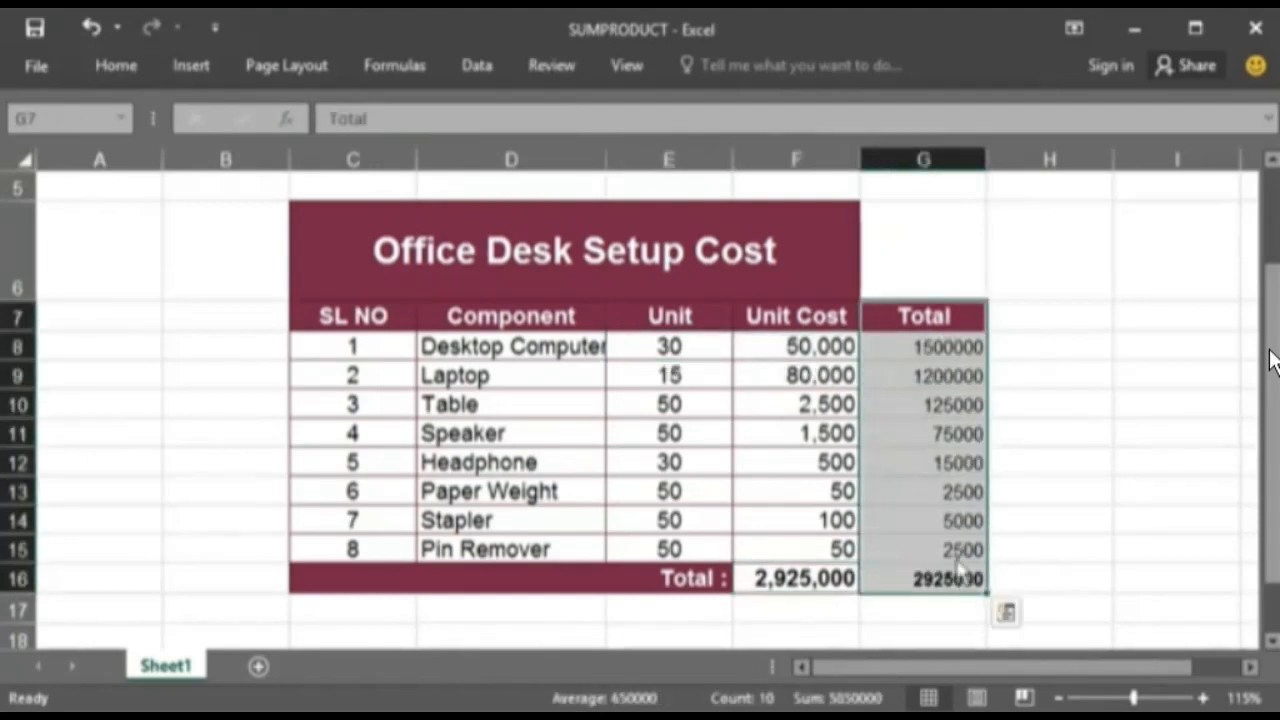
click(799, 588)
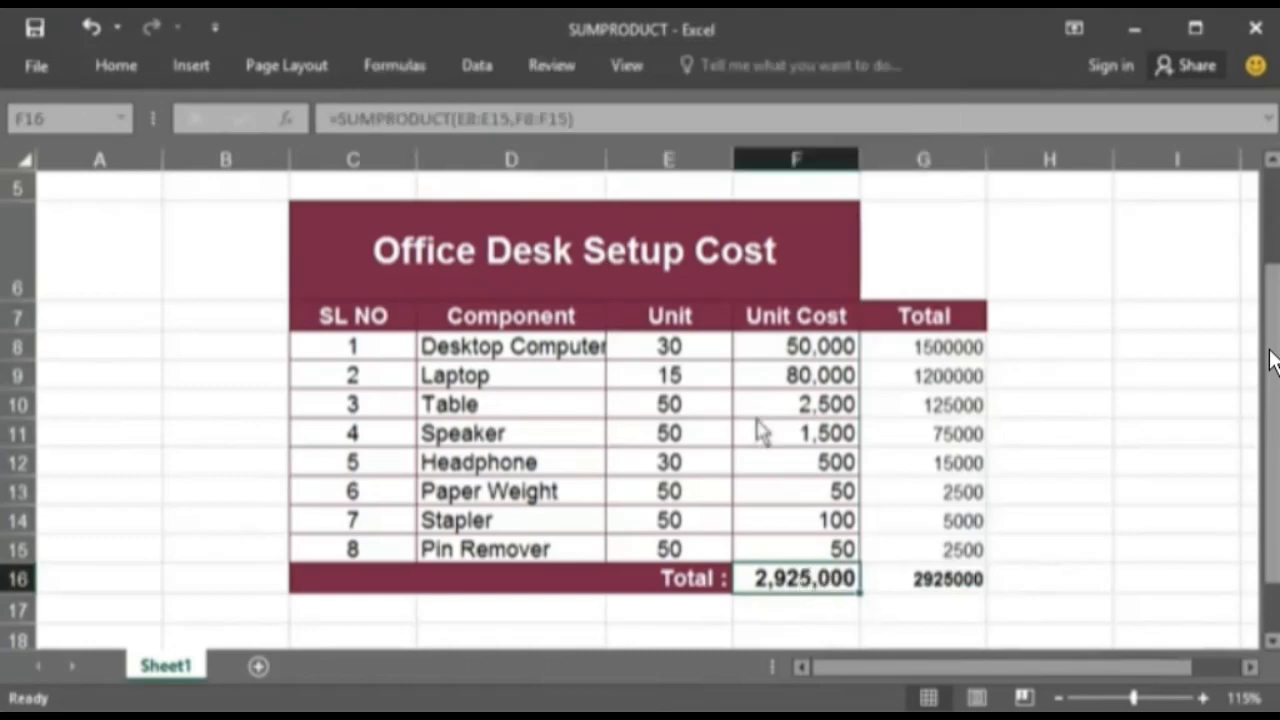
drag(685, 352, 822, 550)
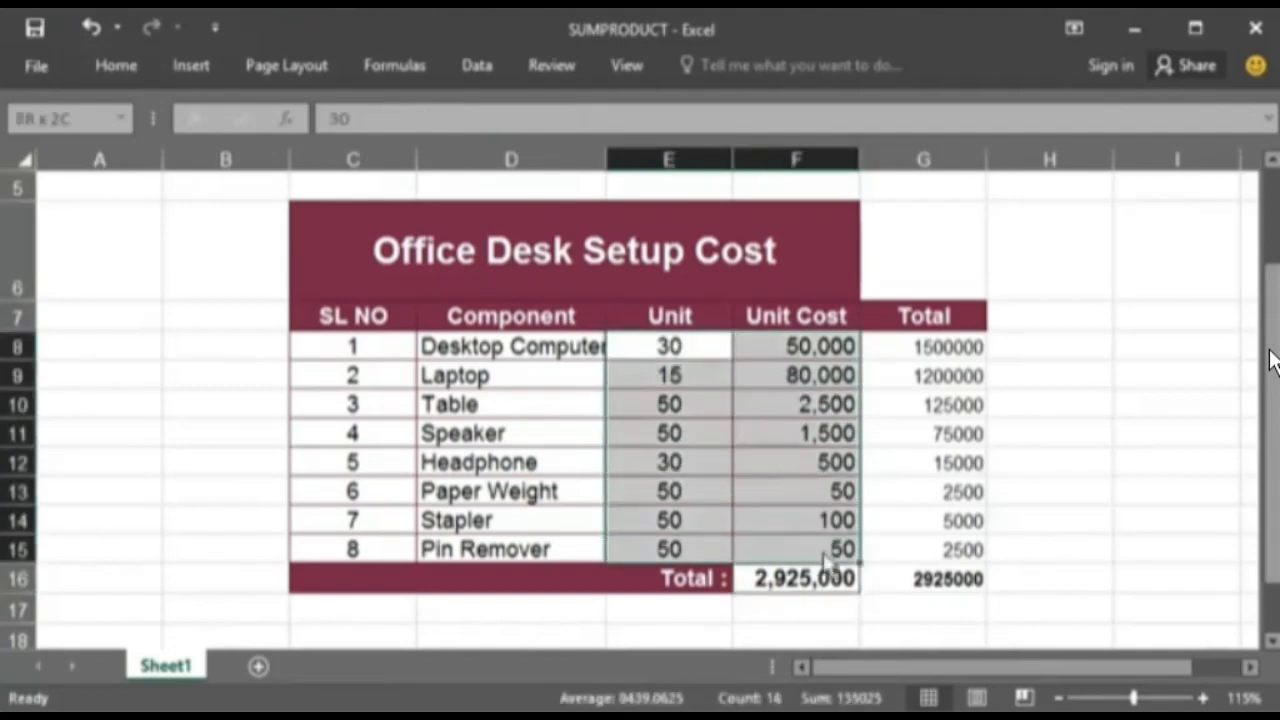
click(814, 580)
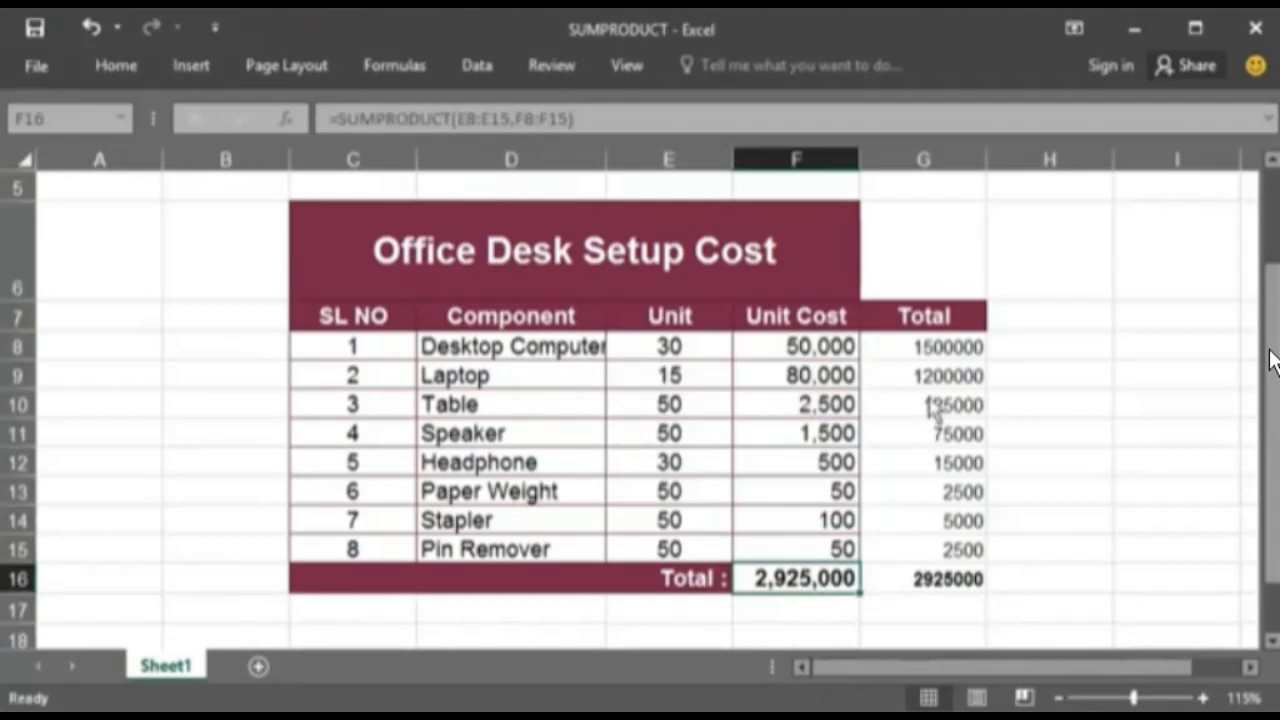
- Hide the helper Total column G, leaving cell H16 selected
click(923, 162)
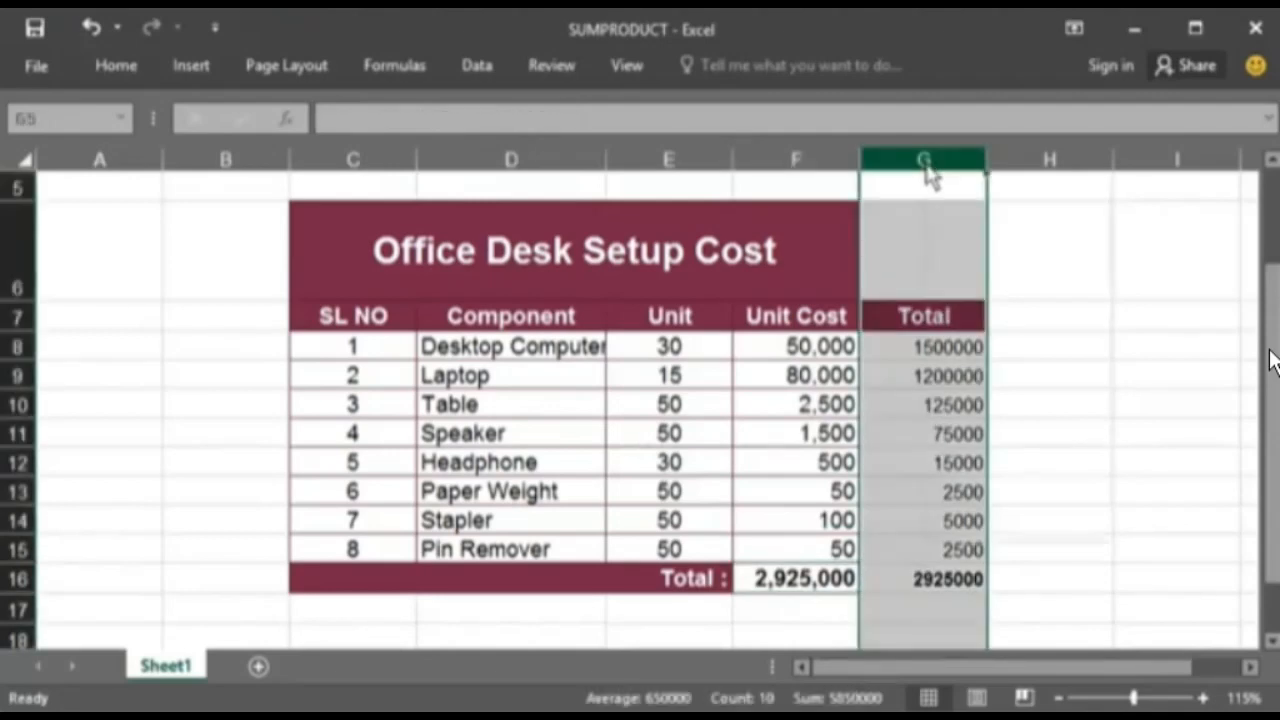
right_click(925, 164)
click(984, 492)
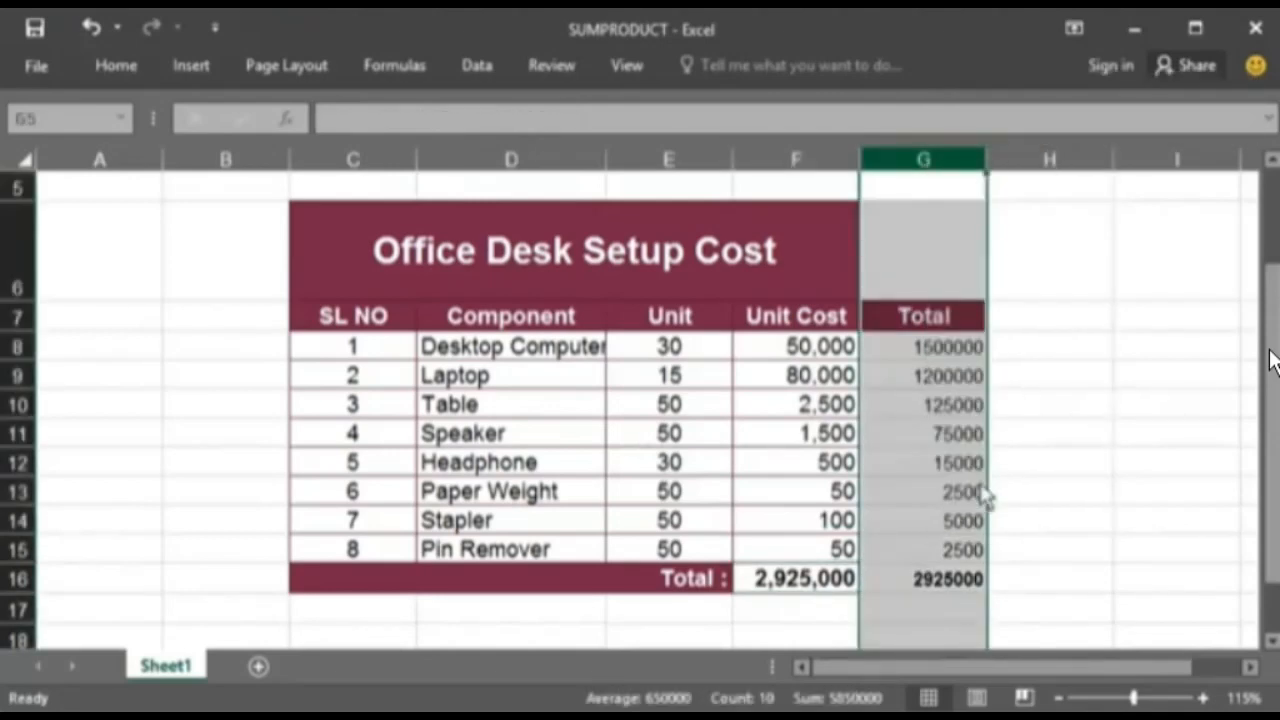
click(930, 576)
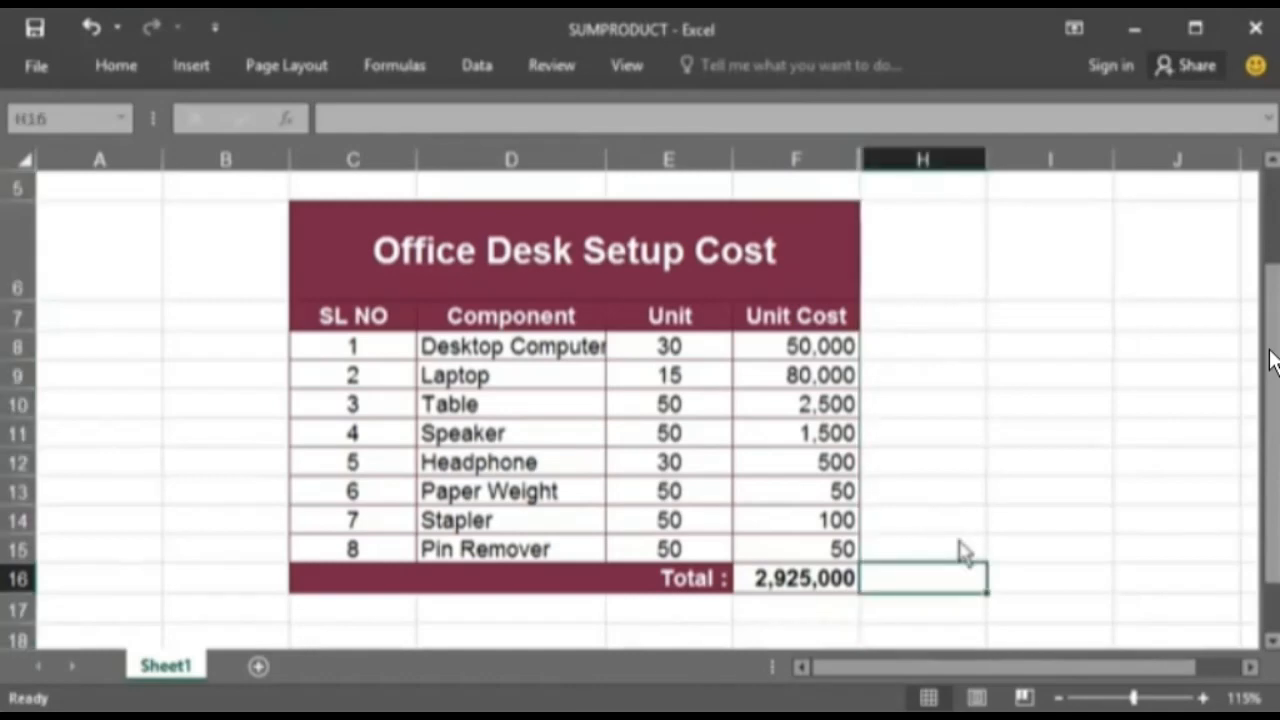